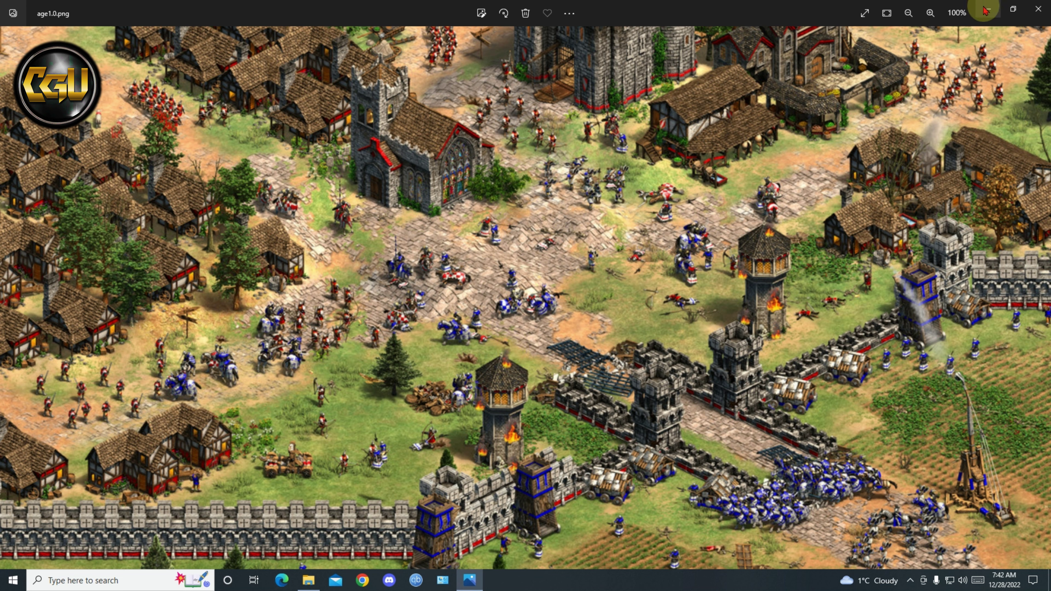
Switch to File Explorer and open the Game folder inside the Age Of Empires 2 Gold - TheGamesDownload folder in Downloads
{"action": "left_click", "coordinate": [988, 9]}
{"action": "left_click", "coordinate": [311, 580]}
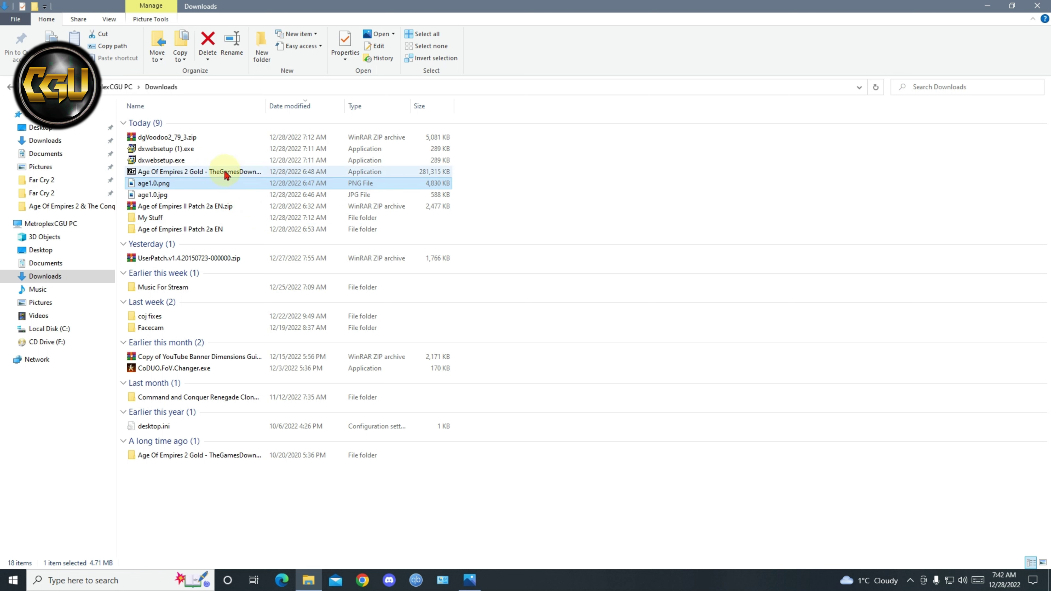
{"action": "left_click", "coordinate": [210, 173]}
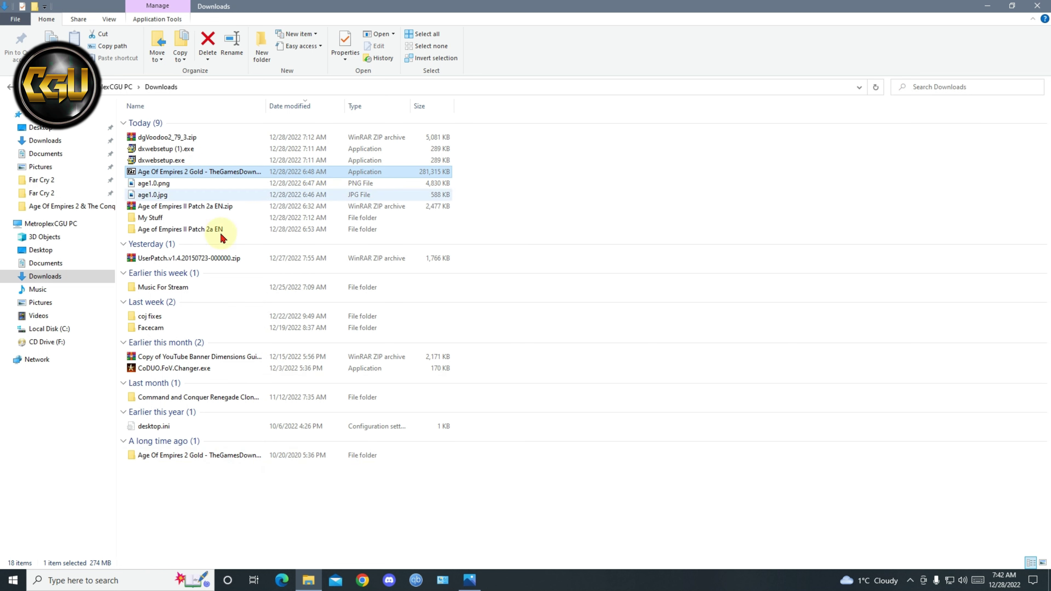
{"action": "double_click", "coordinate": [212, 456]}
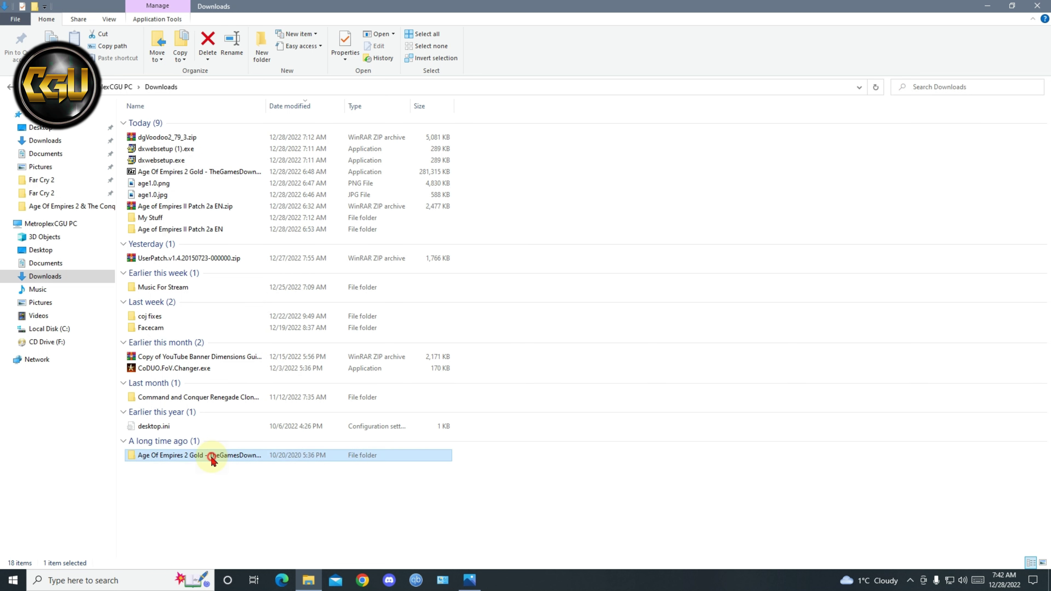
{"action": "left_click", "coordinate": [141, 123]}
{"action": "double_click", "coordinate": [141, 123]}
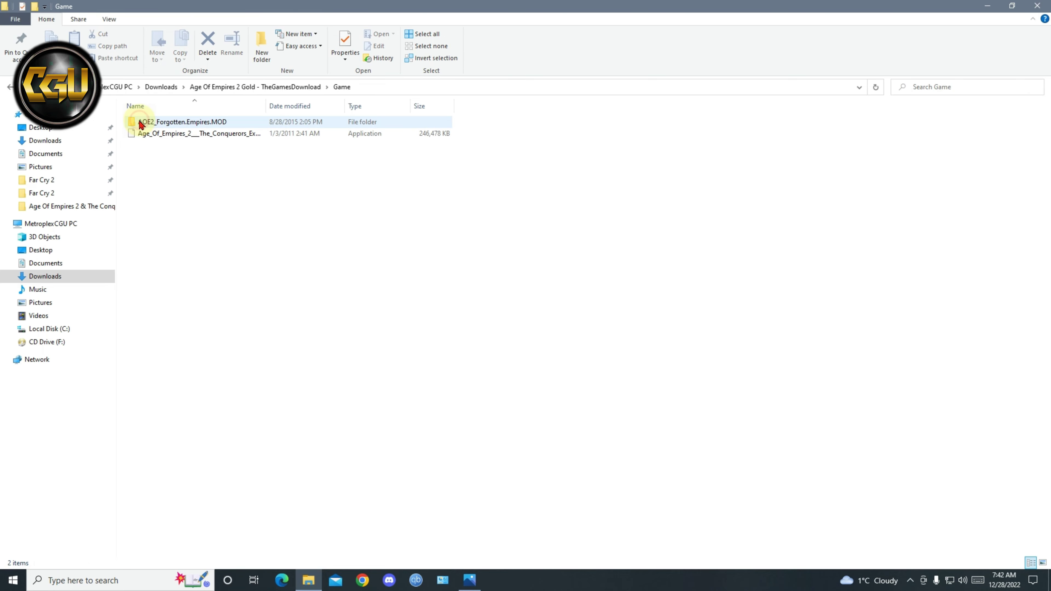
Run the Age Of Empires 2 The Conquerors Expansion full game installer and complete the installation in the default destination folder
{"action": "left_click", "coordinate": [158, 134]}
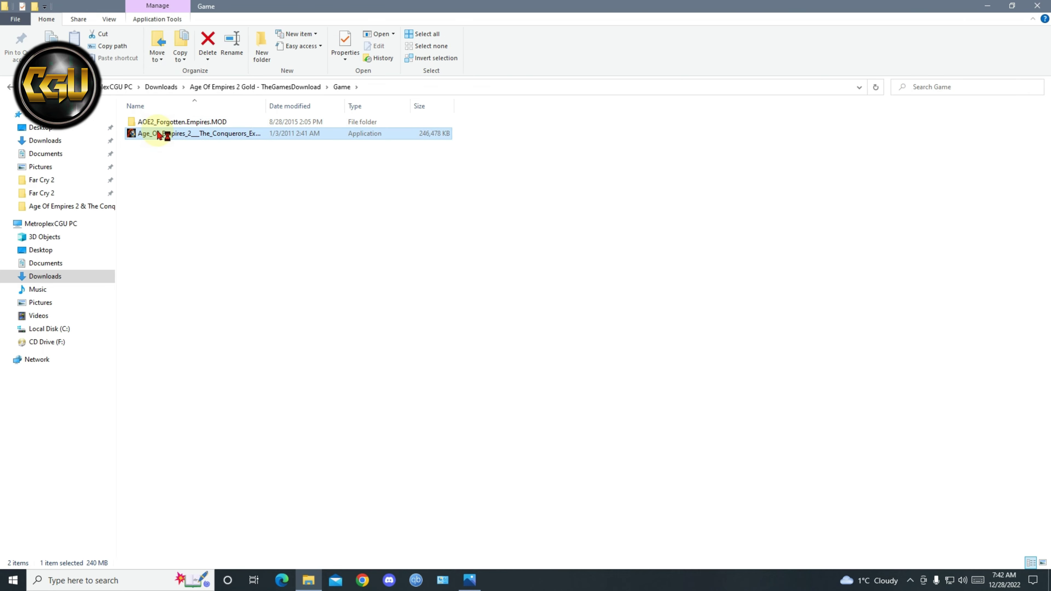
{"action": "double_click", "coordinate": [159, 134]}
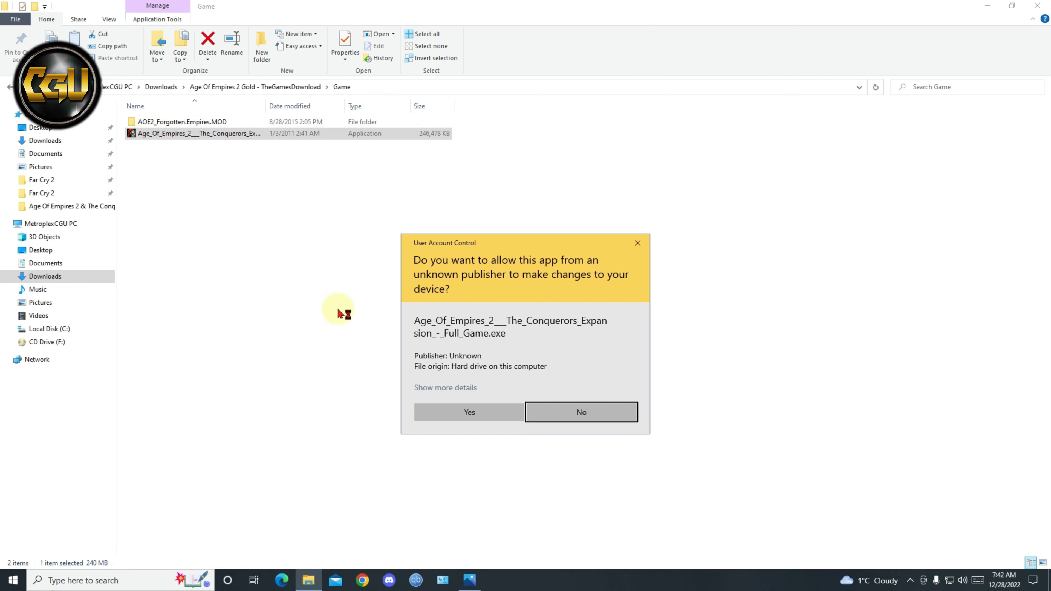
{"action": "left_click", "coordinate": [450, 413]}
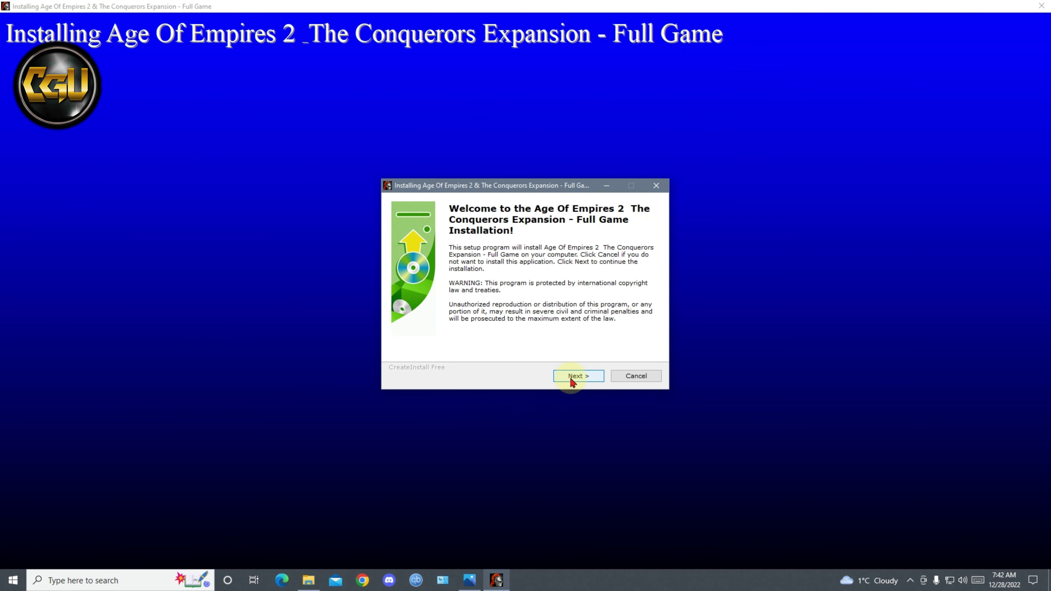
{"action": "left_click", "coordinate": [571, 379]}
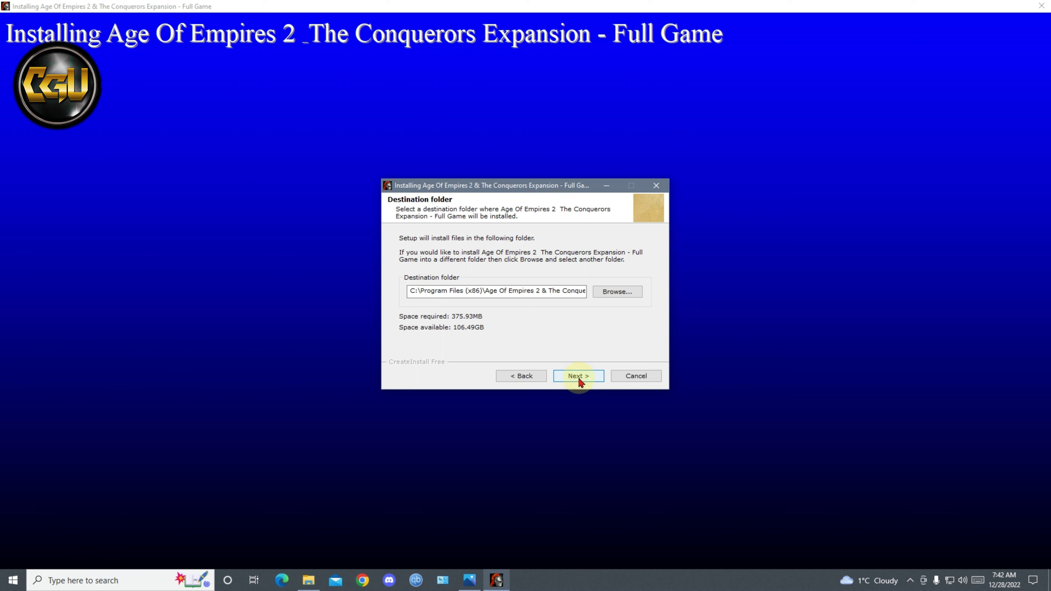
{"action": "left_click", "coordinate": [579, 377]}
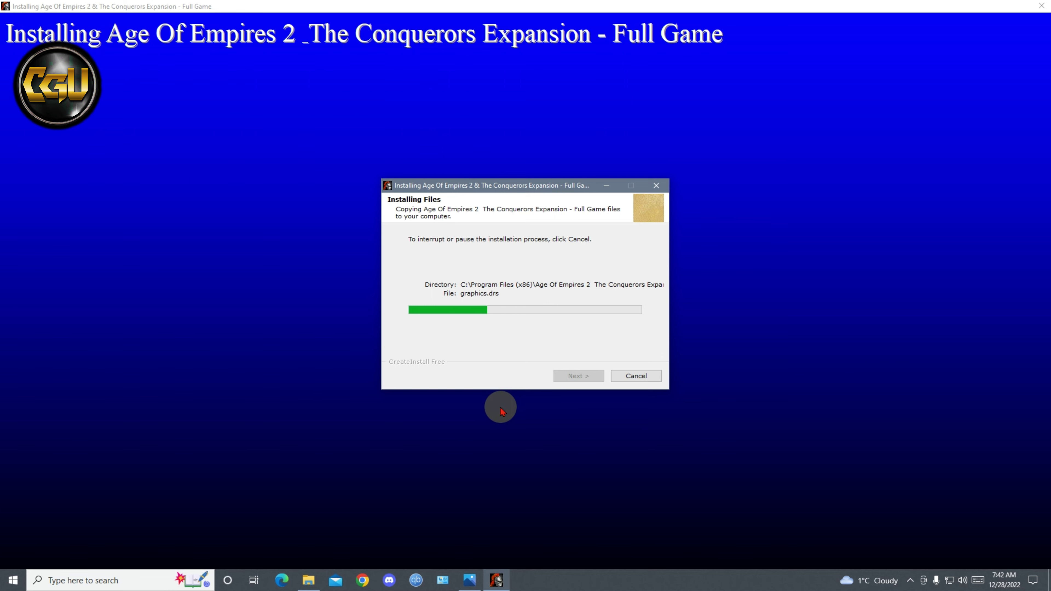
{"action": "left_click", "coordinate": [495, 391]}
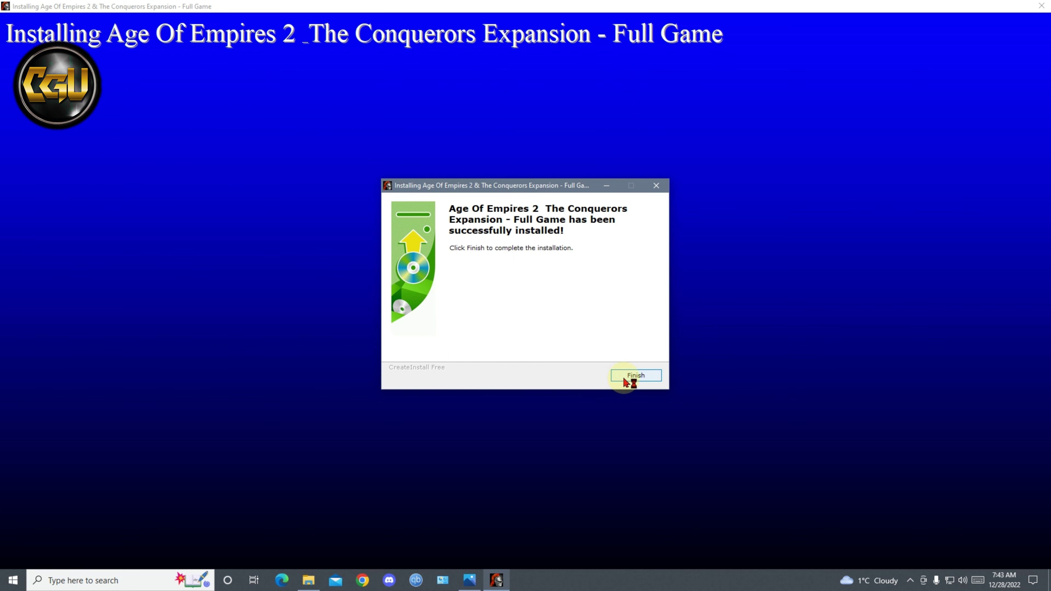
{"action": "left_click", "coordinate": [625, 379]}
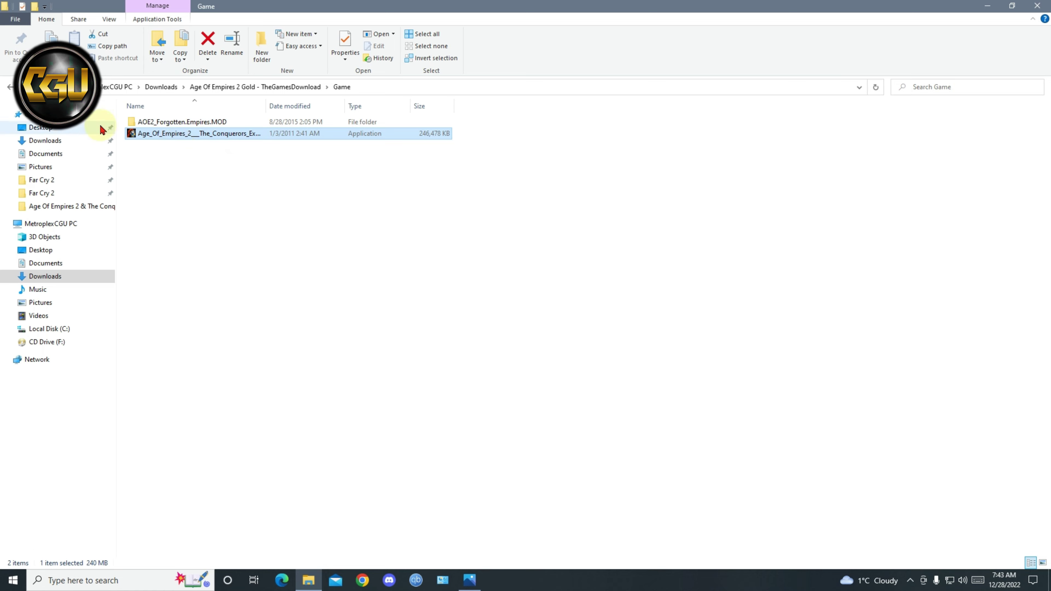
Return to Downloads and open the UserPatch folder inside the UserPatch.v1.4.20150723-000000.zip archive
{"action": "left_click", "coordinate": [10, 88]}
{"action": "left_click", "coordinate": [10, 88]}
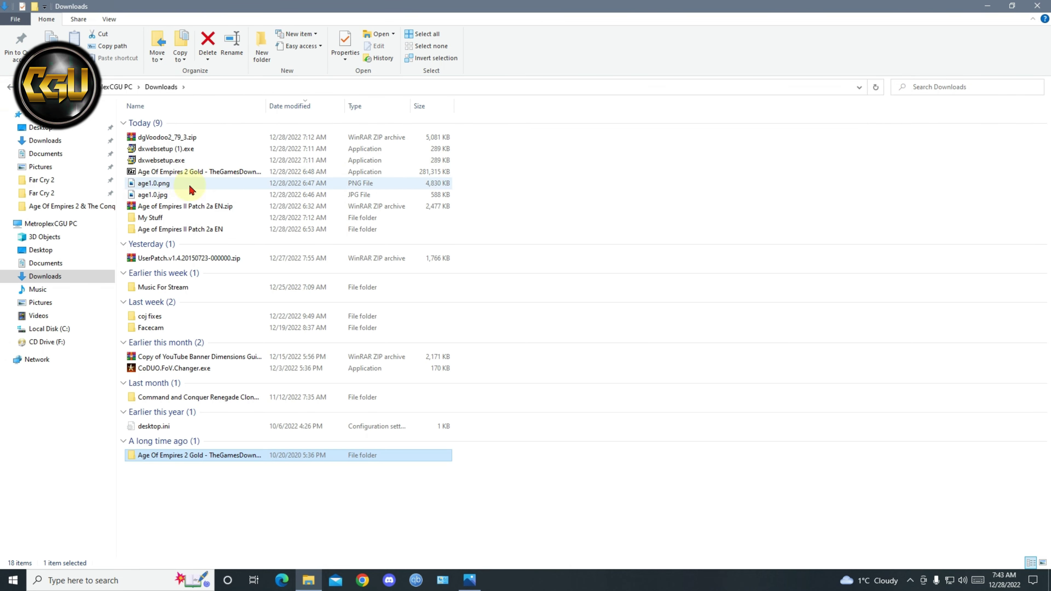
{"action": "left_click", "coordinate": [185, 260]}
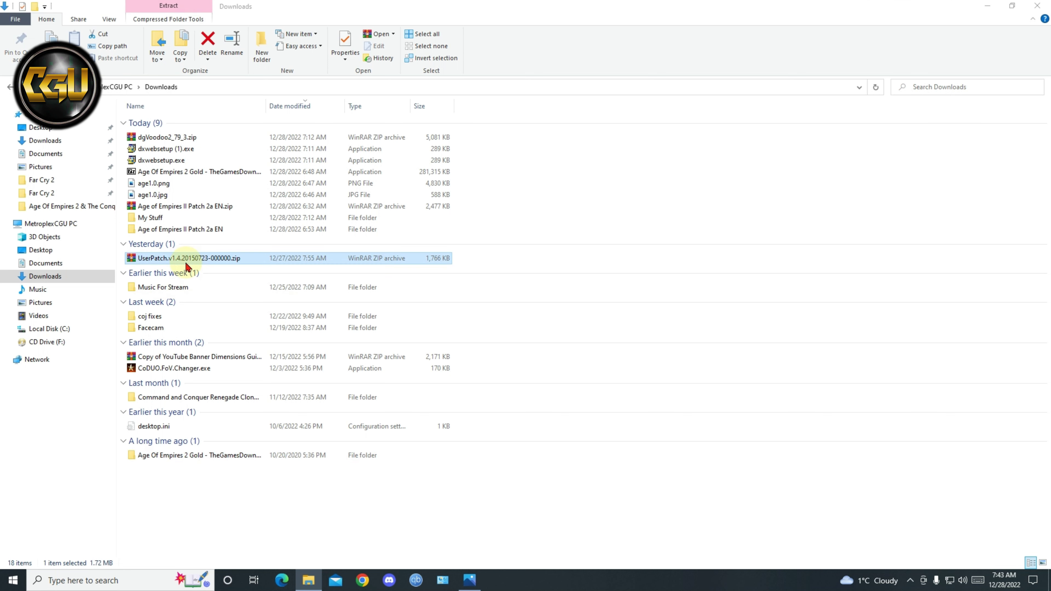
{"action": "double_click", "coordinate": [456, 239]}
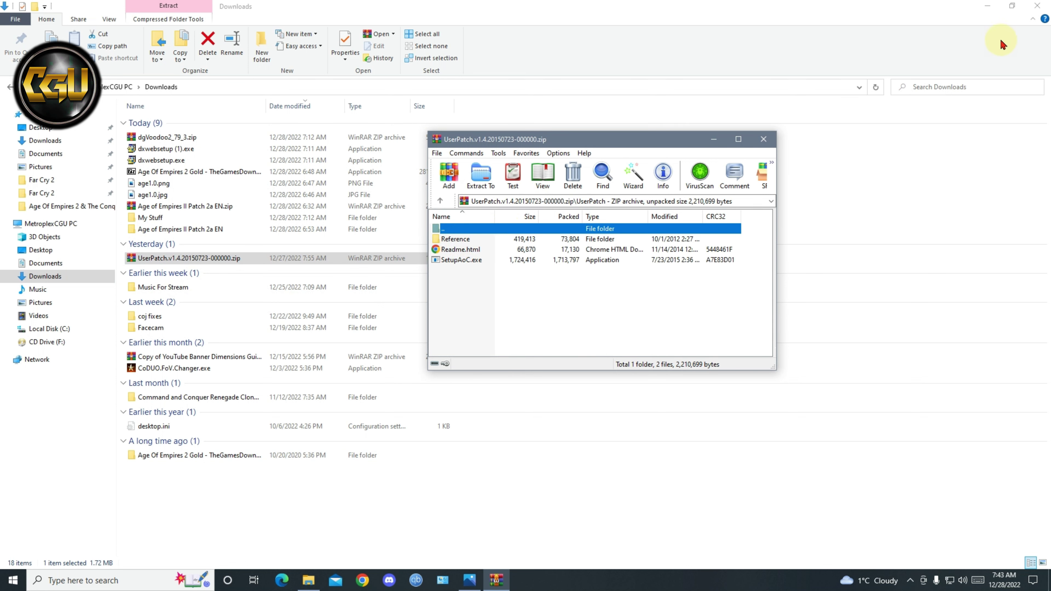
Close the Downloads window and open the file location of the Age2 desktop shortcut
{"action": "left_click", "coordinate": [1037, 6]}
{"action": "double_click", "coordinate": [58, 532]}
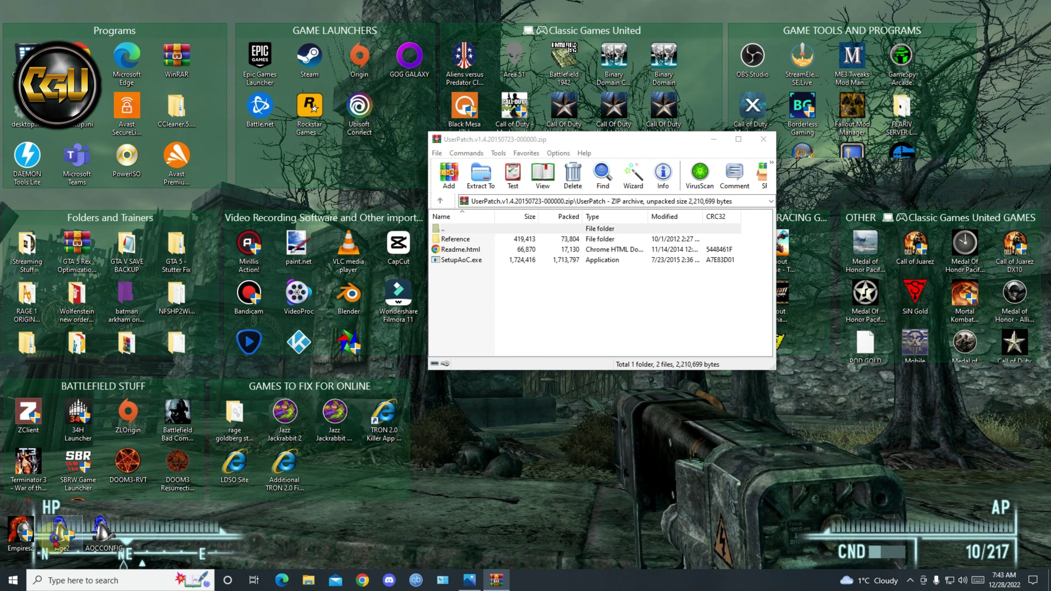
{"action": "right_click", "coordinate": [50, 545]}
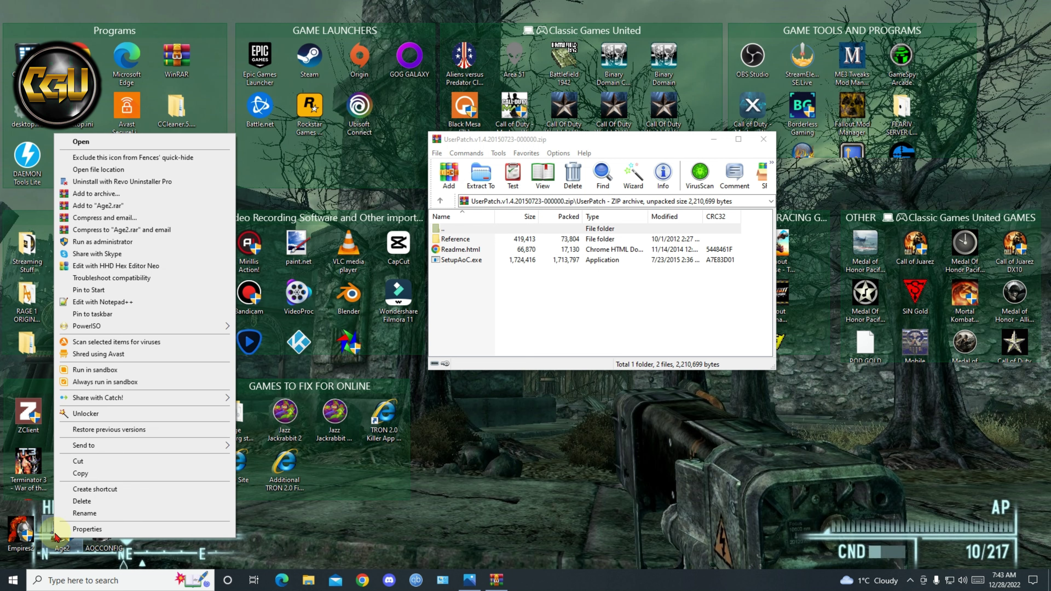
{"action": "left_click", "coordinate": [97, 175]}
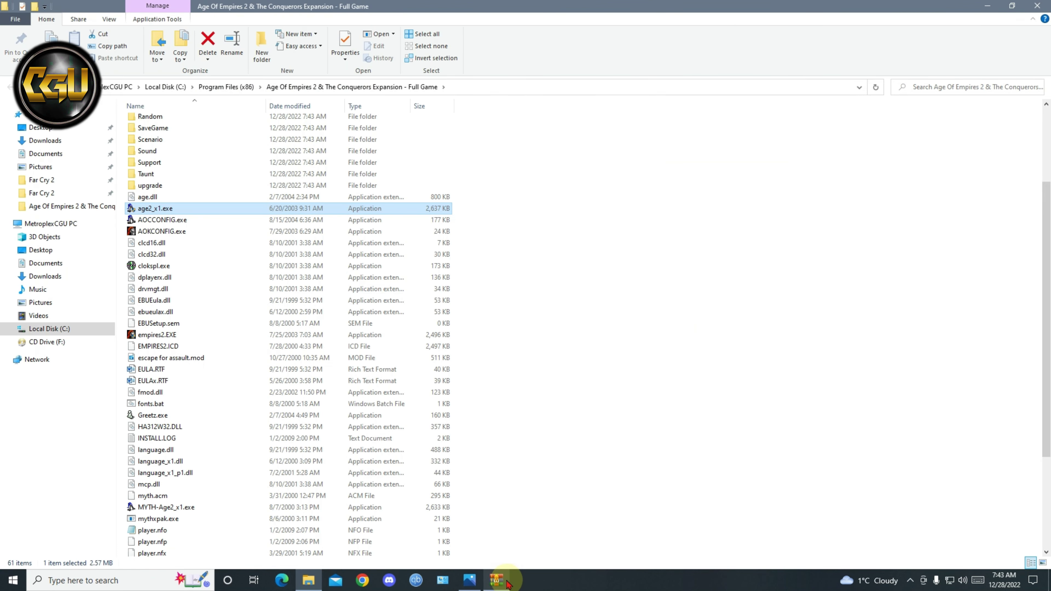
Extract SetupAoC.exe from the UserPatch archive into the game's installation folder
{"action": "left_click", "coordinate": [509, 584]}
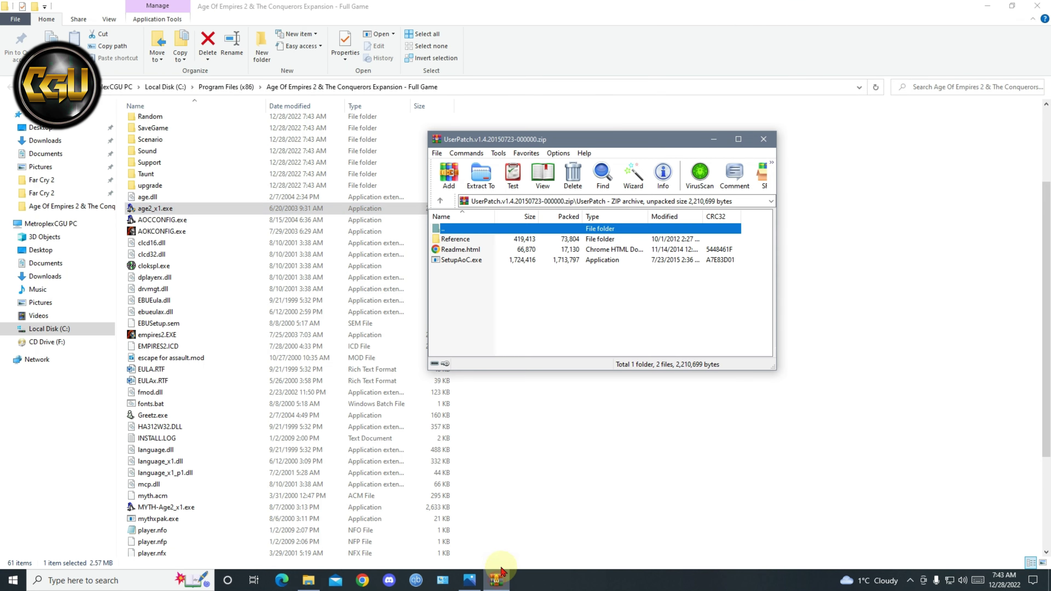
{"action": "left_click_drag", "start_coordinate": [462, 264], "coordinate": [531, 445]}
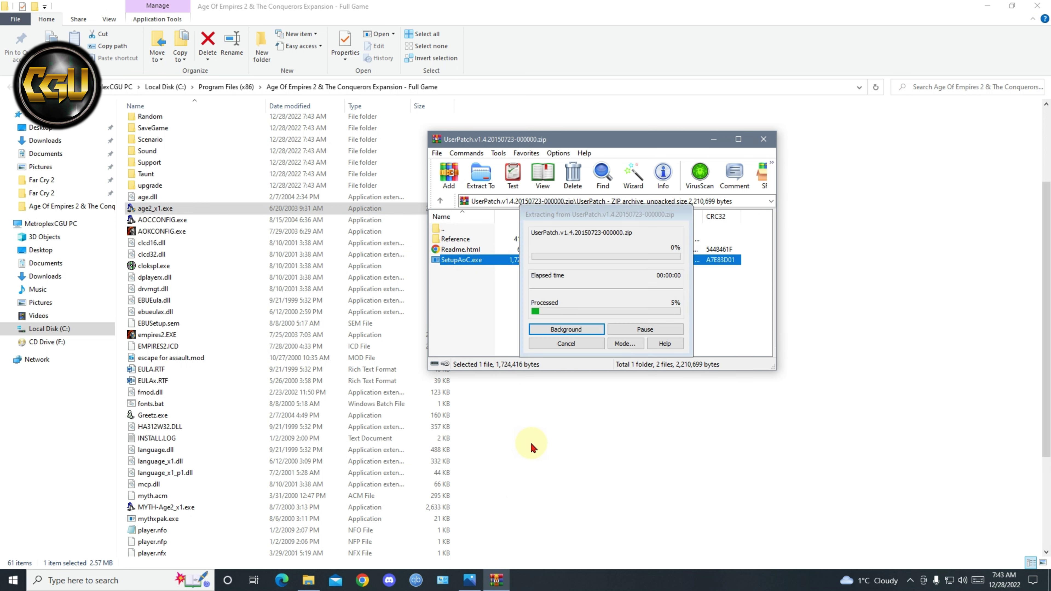
{"action": "left_click", "coordinate": [494, 218]}
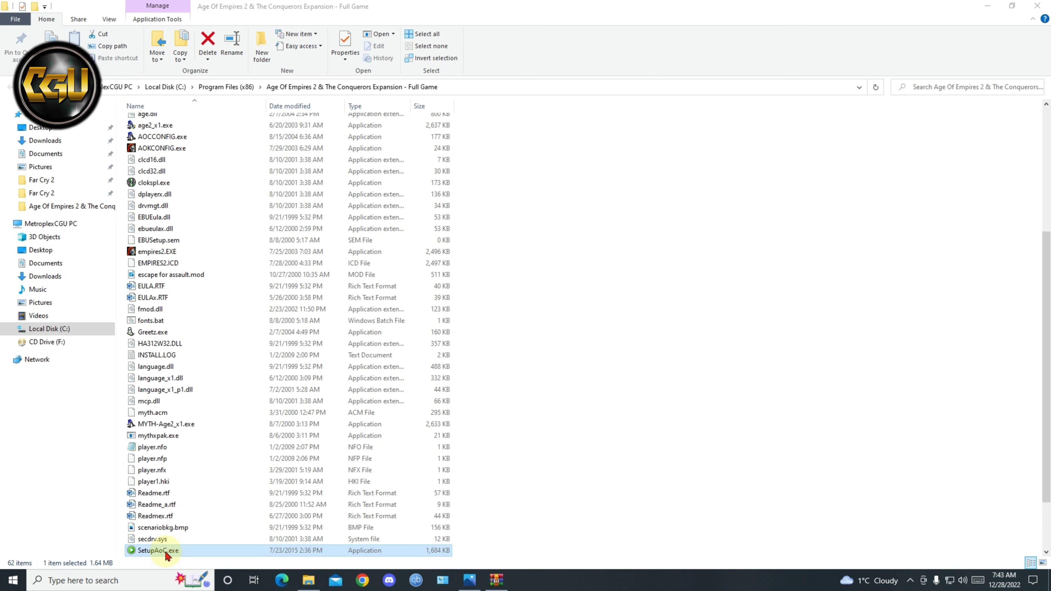
Allow SetupAoC.exe to run, install the feature update with its preselected options, and close the update tool, game folder and archive windows
{"action": "left_click", "coordinate": [480, 369]}
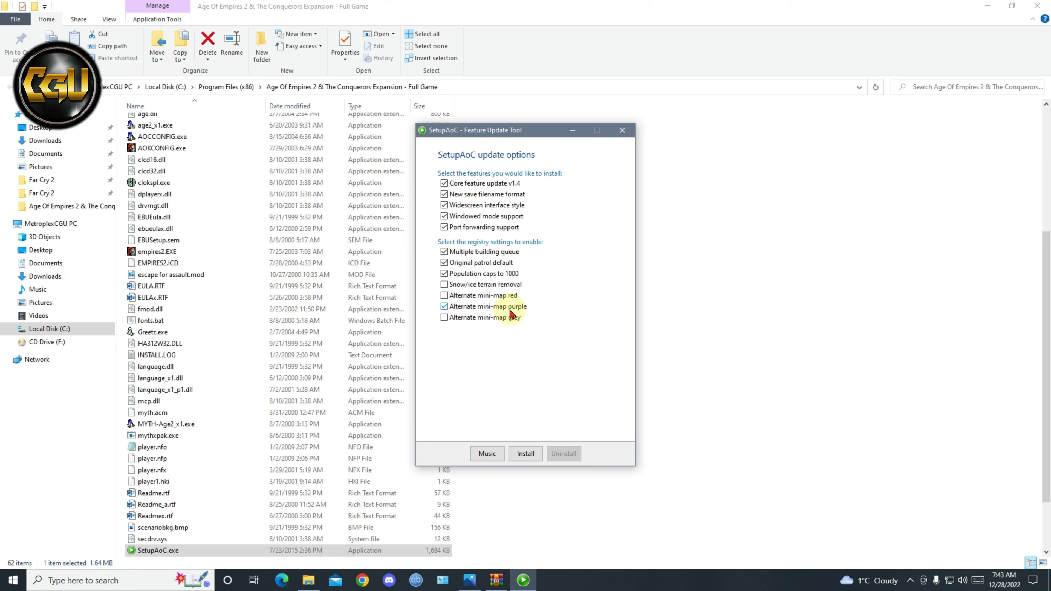
{"action": "left_click", "coordinate": [527, 455]}
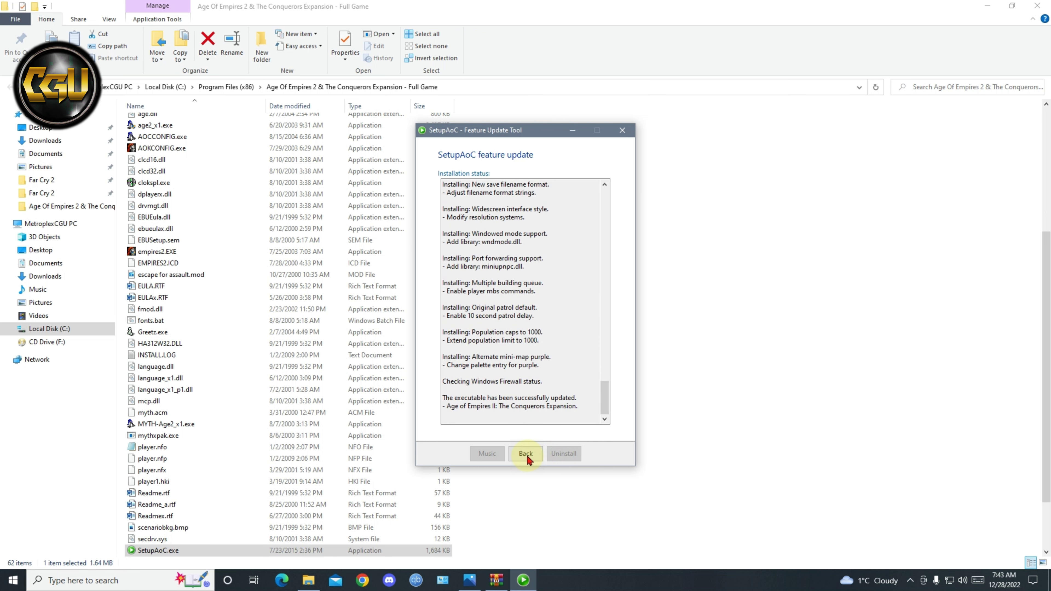
{"action": "left_click", "coordinate": [597, 325]}
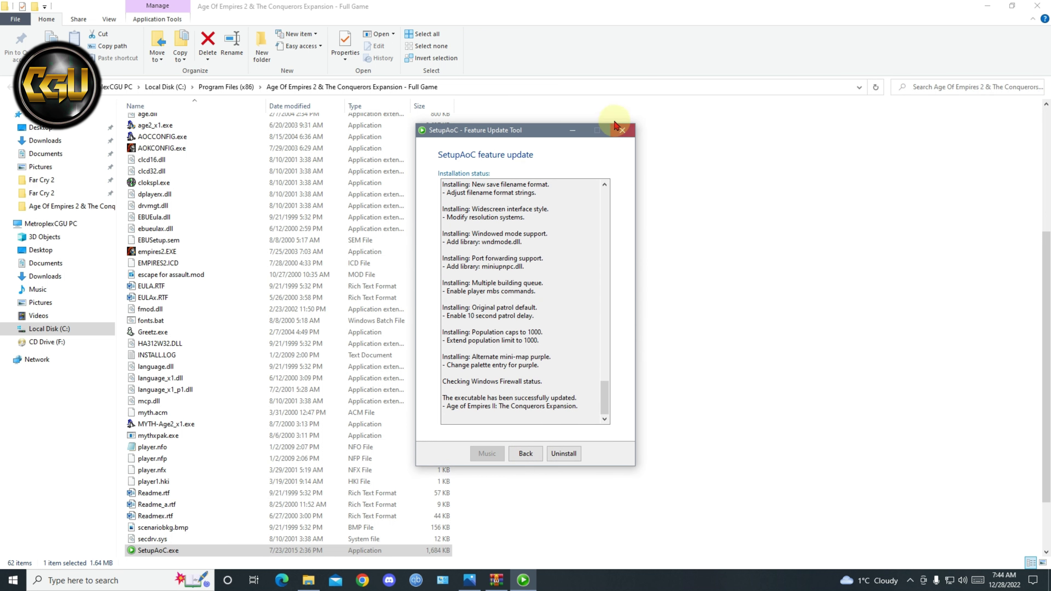
{"action": "left_click", "coordinate": [622, 130]}
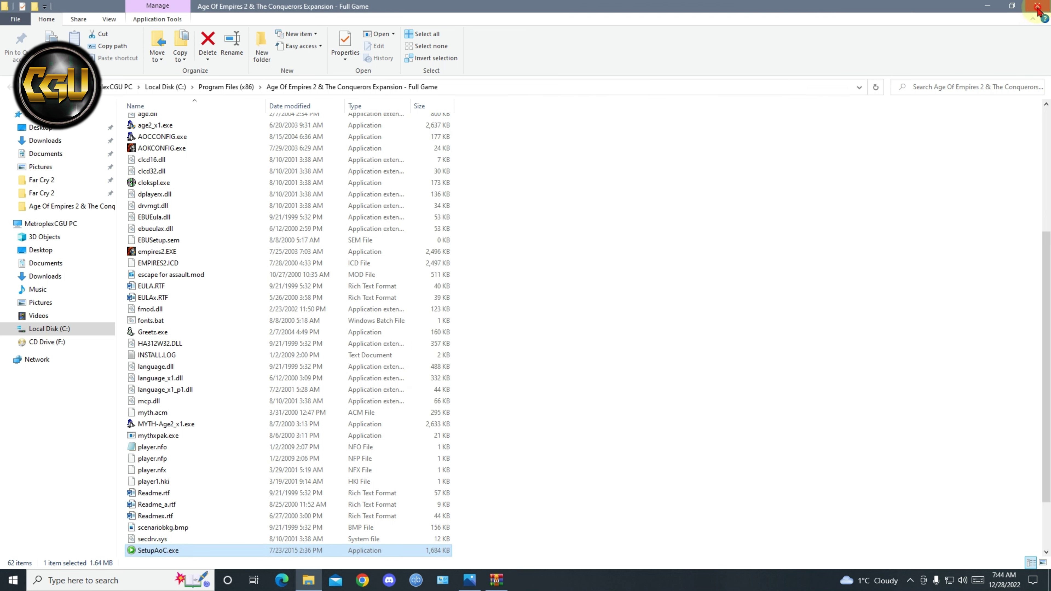
{"action": "left_click", "coordinate": [1037, 6]}
{"action": "left_click", "coordinate": [764, 139]}
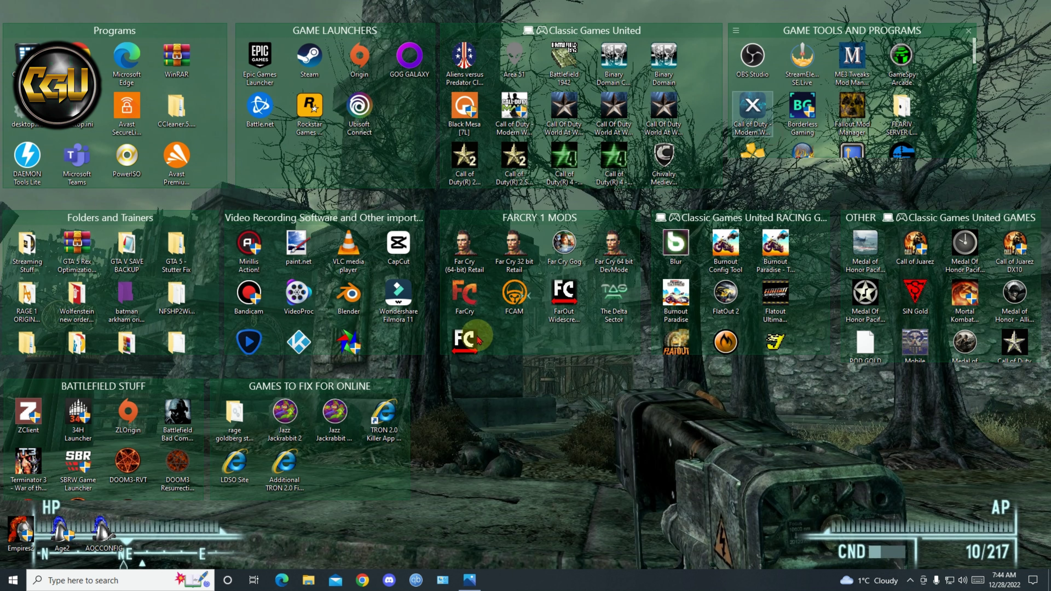
Try to launch the game from the Age2 desktop shortcut, allowing age2_x1.exe to make changes
{"action": "double_click", "coordinate": [64, 544]}
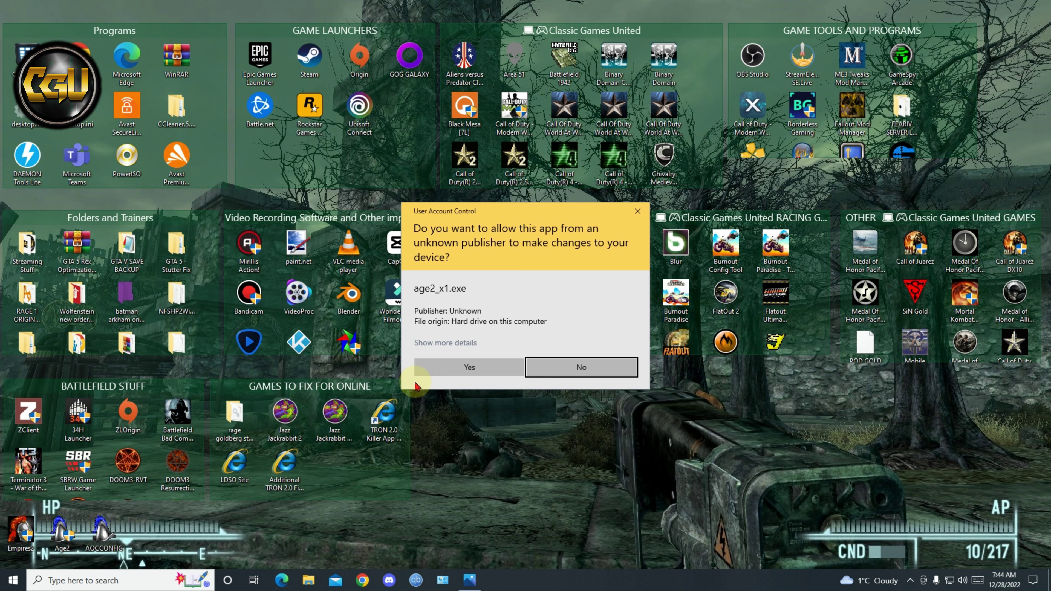
{"action": "left_click", "coordinate": [442, 377]}
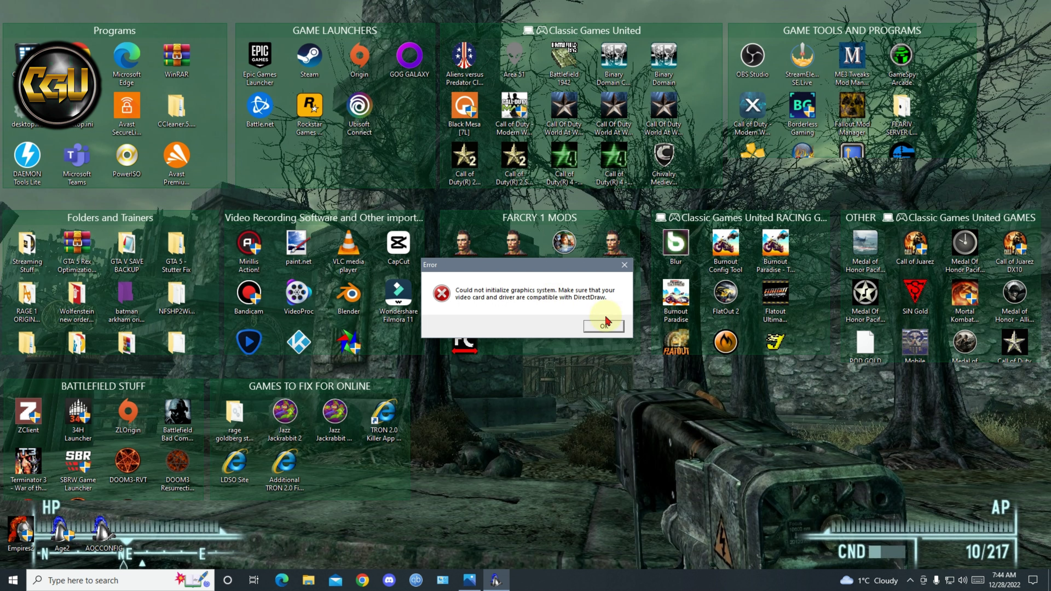
{"action": "left_click", "coordinate": [604, 327]}
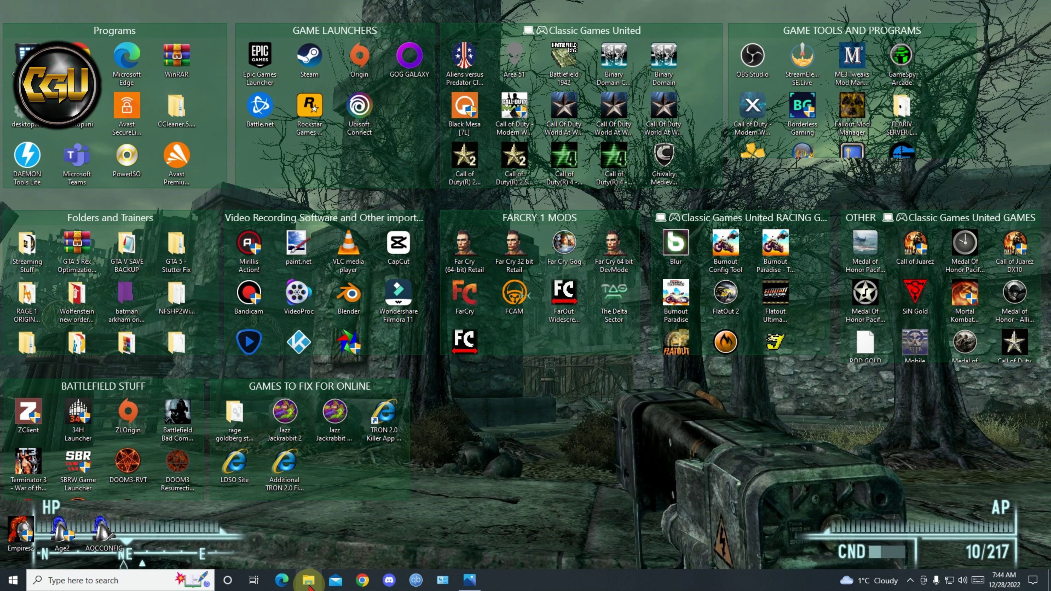
Open the dgVoodoo2_79_3.zip archive from the Downloads folder
{"action": "left_click", "coordinate": [308, 580]}
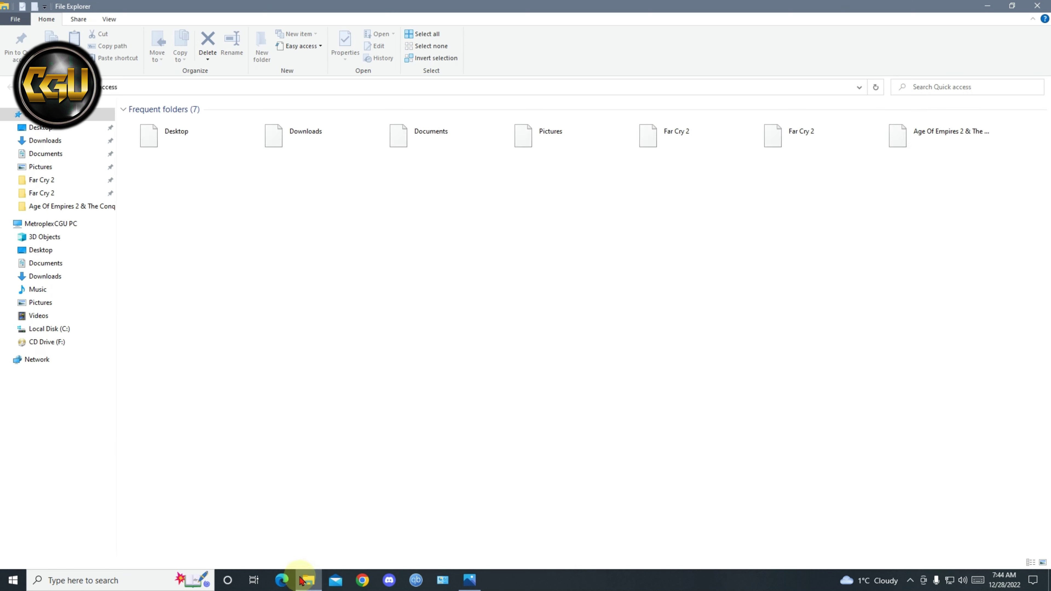
{"action": "left_click", "coordinate": [61, 279]}
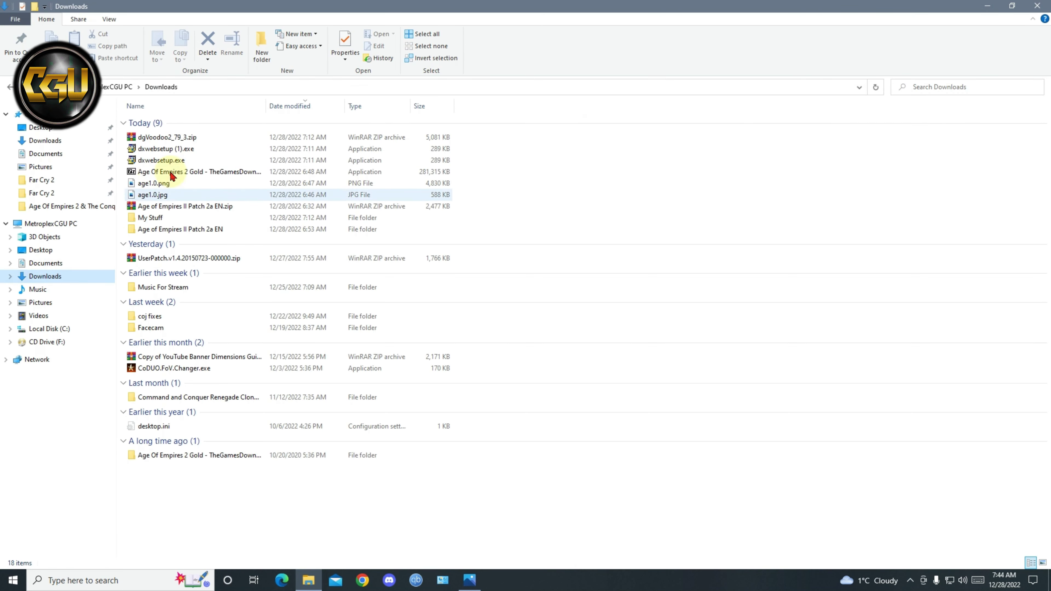
{"action": "double_click", "coordinate": [181, 141]}
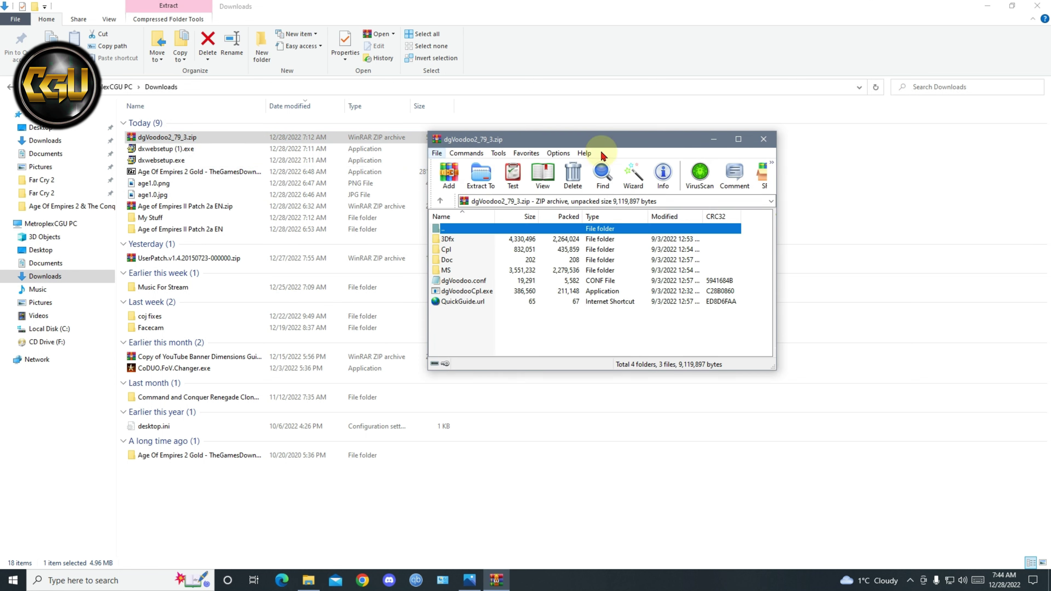
Open the game's installation folder from the Age2 desktop shortcut and bring the dgVoodoo2 archive in front of it
{"action": "left_click", "coordinate": [996, 8]}
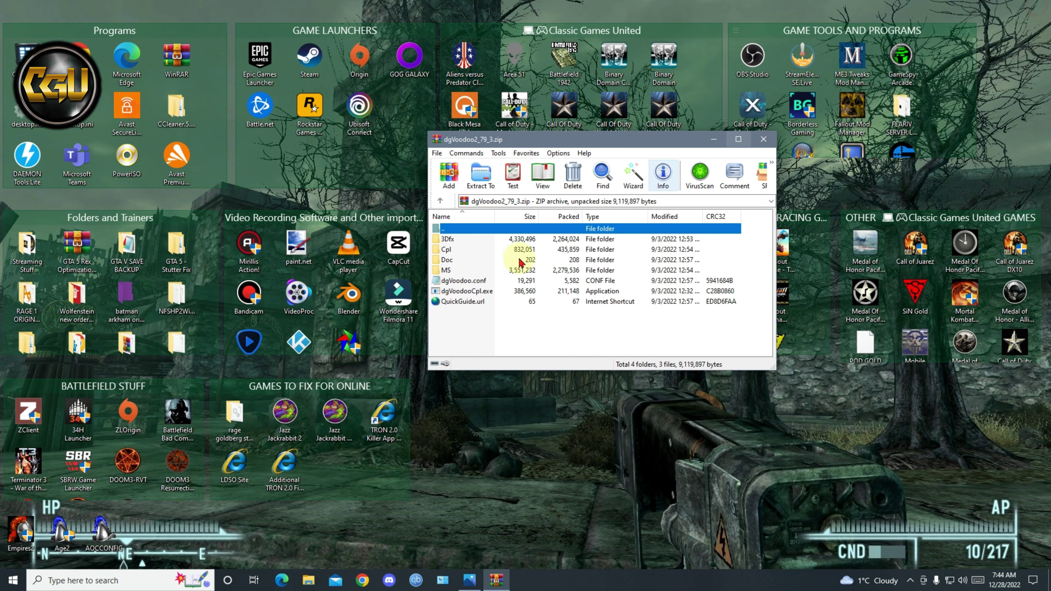
{"action": "left_click", "coordinate": [55, 528]}
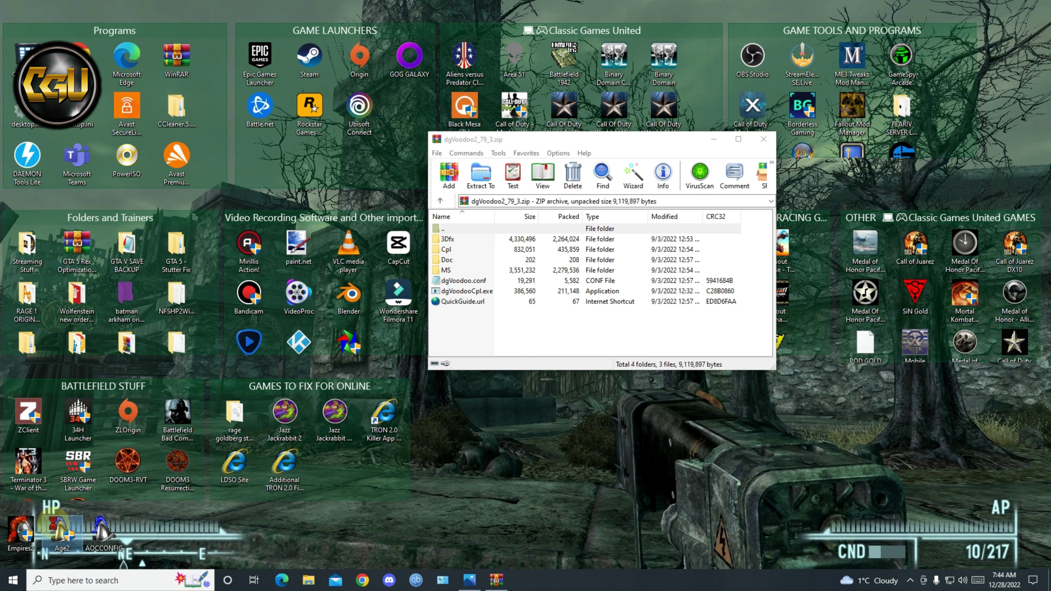
{"action": "right_click", "coordinate": [55, 528]}
{"action": "left_click", "coordinate": [100, 154]}
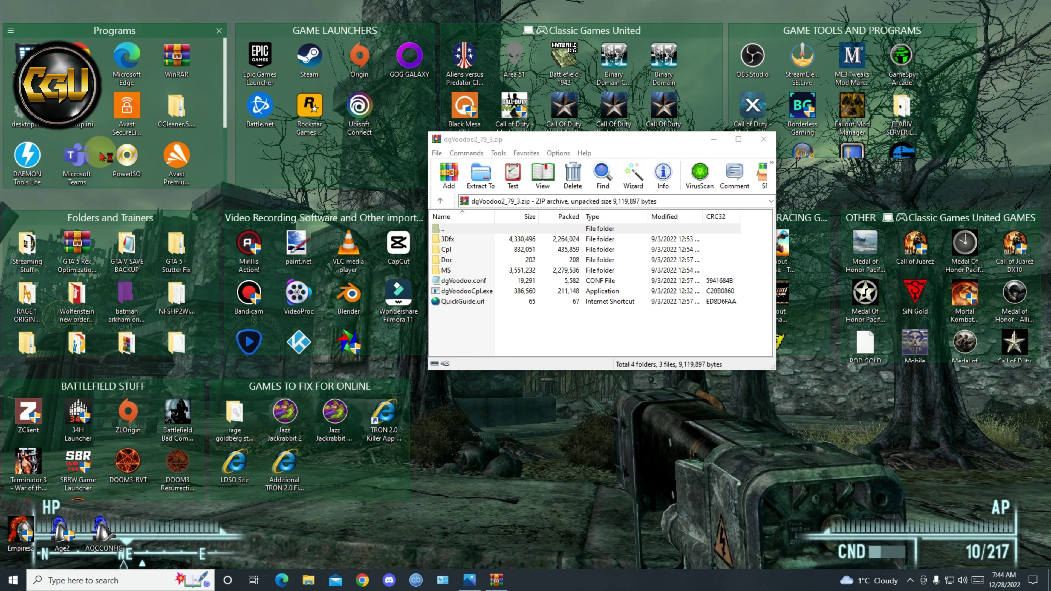
{"action": "left_click", "coordinate": [497, 581]}
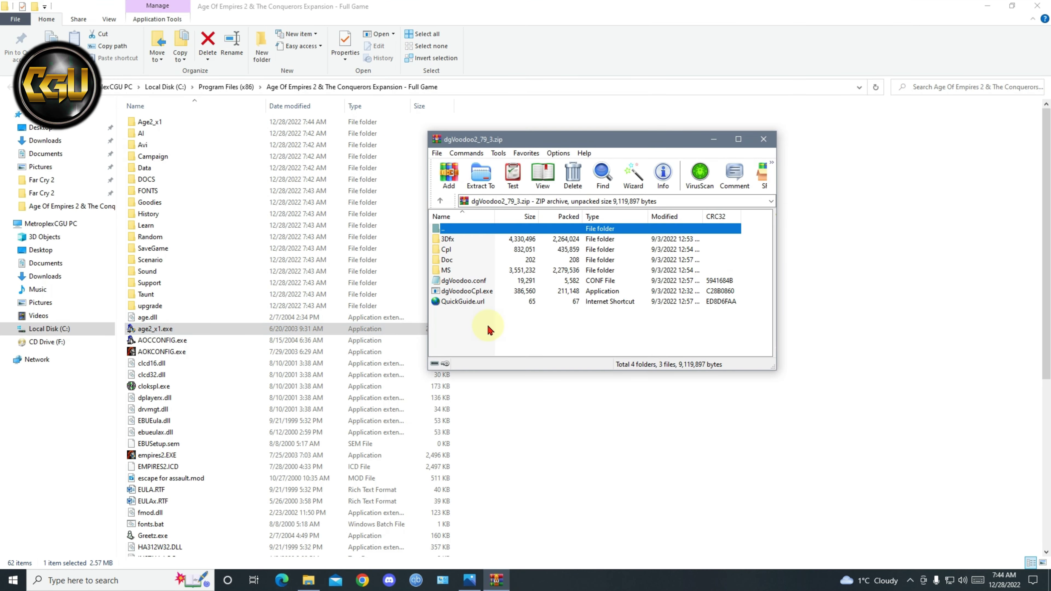
Extract dgVoodooCpl.exe from the dgVoodoo2 archive into the game's installation folder, granting administrator permission
{"action": "left_click", "coordinate": [460, 294]}
{"action": "left_click_drag", "start_coordinate": [587, 431], "coordinate": [587, 431]}
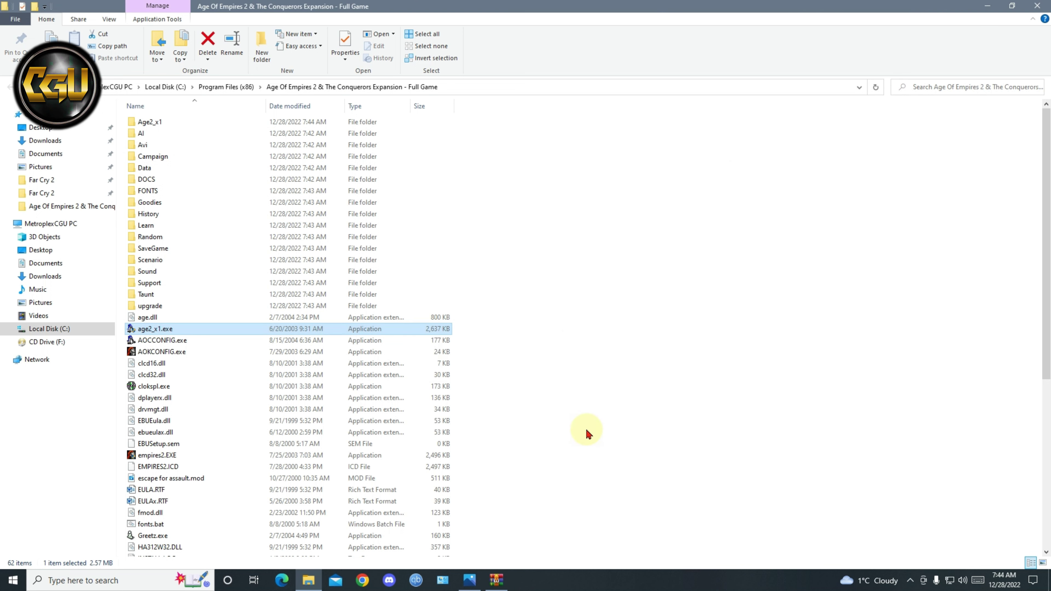
{"action": "left_click", "coordinate": [491, 217]}
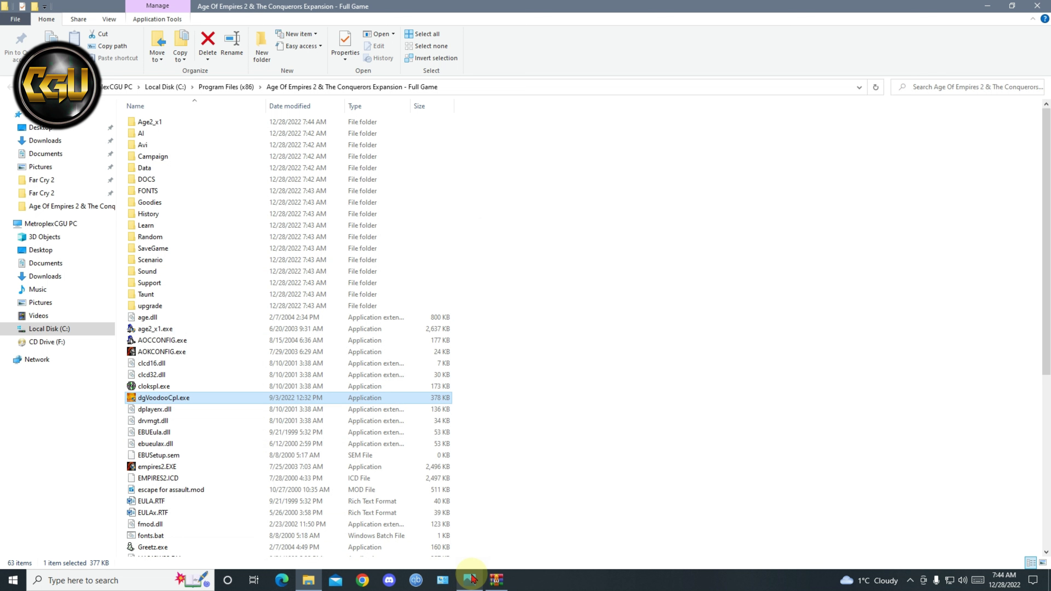
Extract D3D8.dll, D3D9.dll, D3DImm.dll and DDraw.dll from the archive's MS\x86 folder into the game folder, granting administrator permission for all items
{"action": "left_click", "coordinate": [497, 580]}
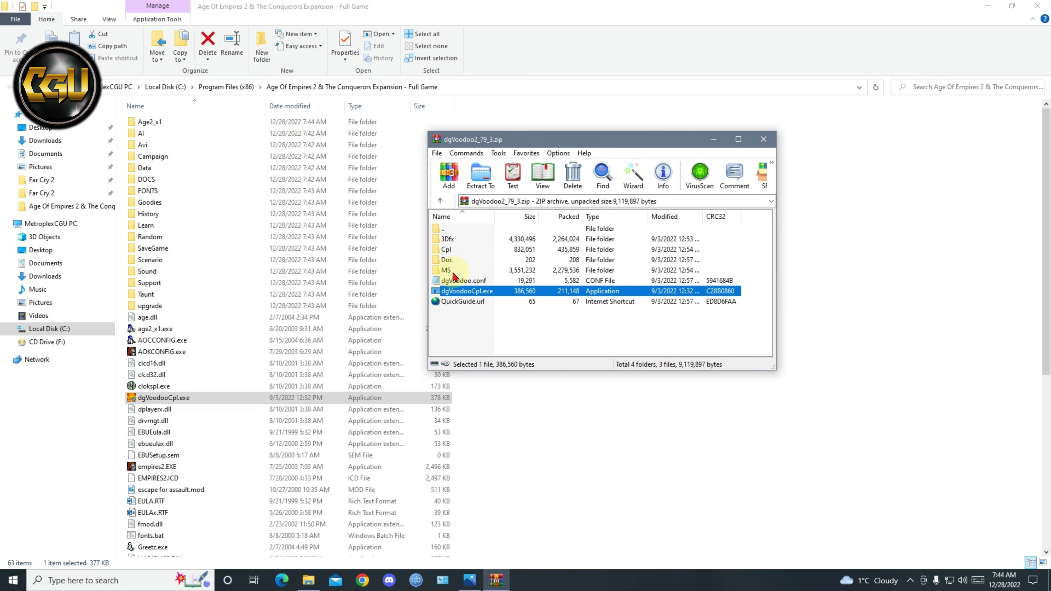
{"action": "double_click", "coordinate": [454, 271]}
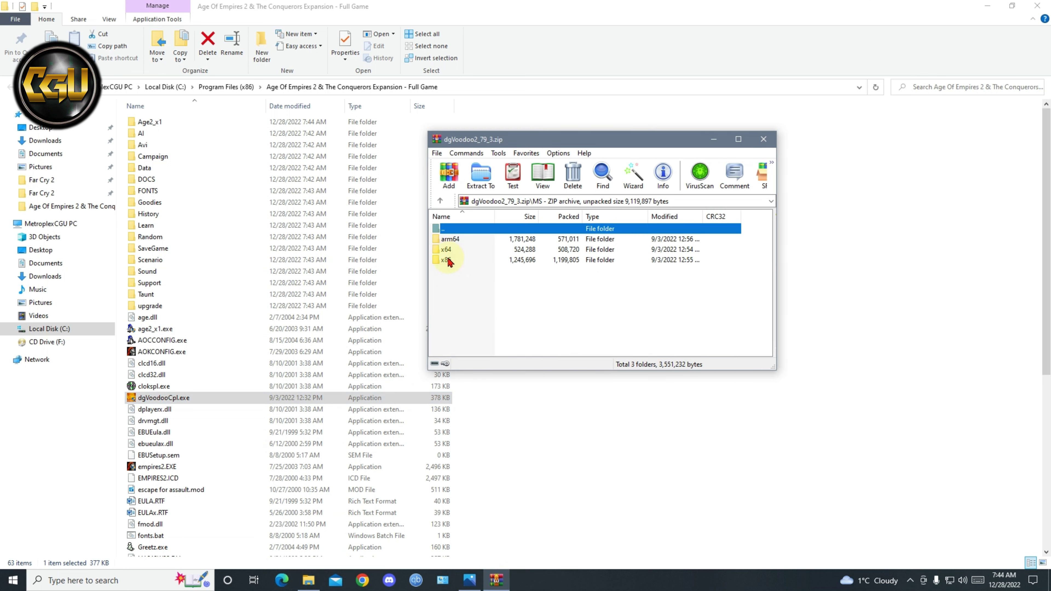
{"action": "double_click", "coordinate": [447, 260]}
{"action": "left_click_drag", "start_coordinate": [440, 283], "coordinate": [596, 447]}
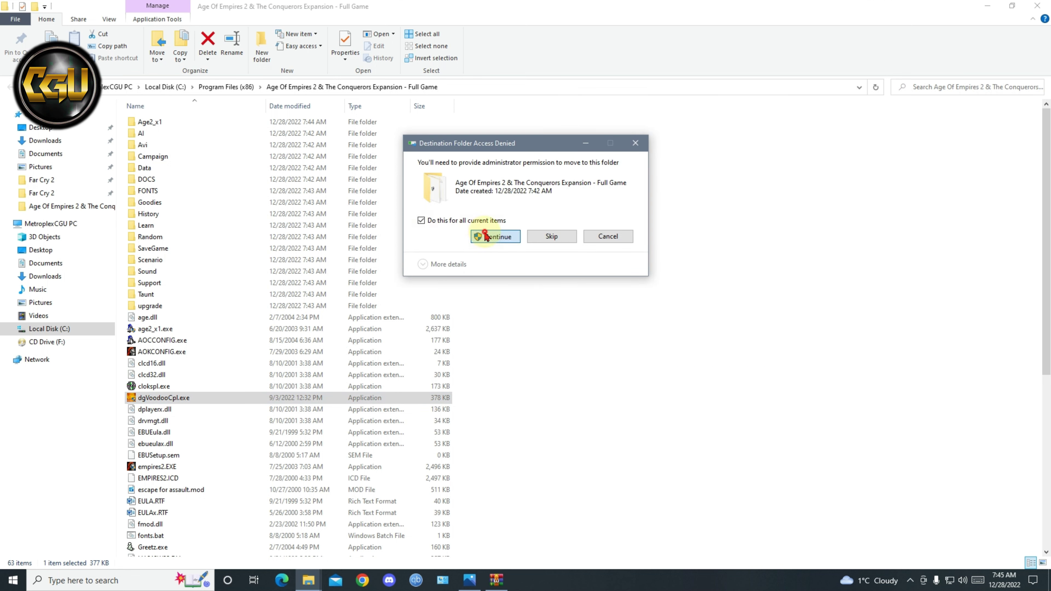
{"action": "left_click", "coordinate": [495, 237]}
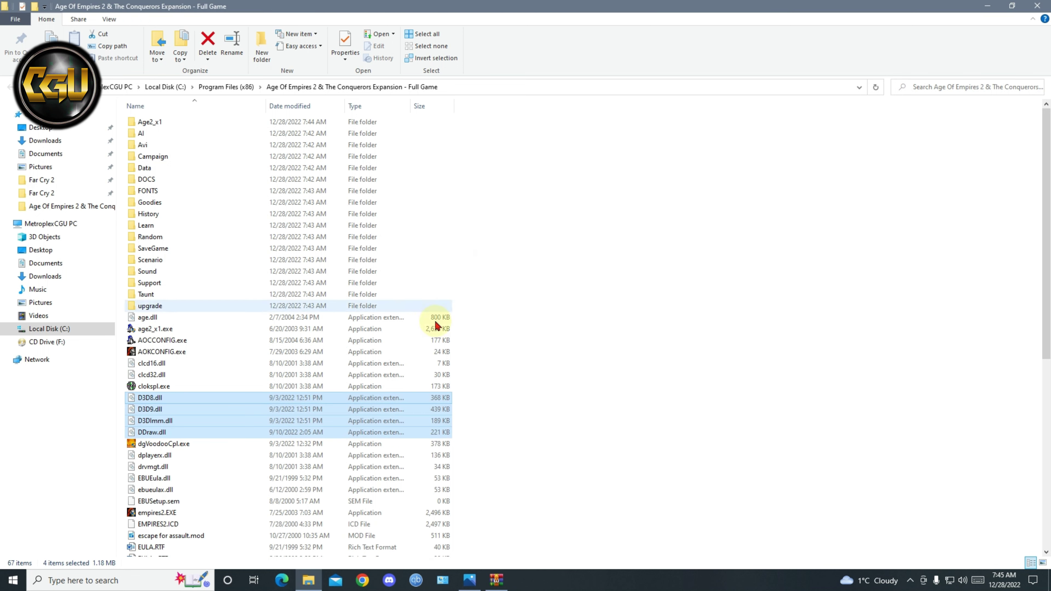
Set dgVoodooCpl.exe to run as an administrator and close the dgVoodoo2 archive
{"action": "left_click", "coordinate": [612, 387]}
{"action": "left_click", "coordinate": [158, 444]}
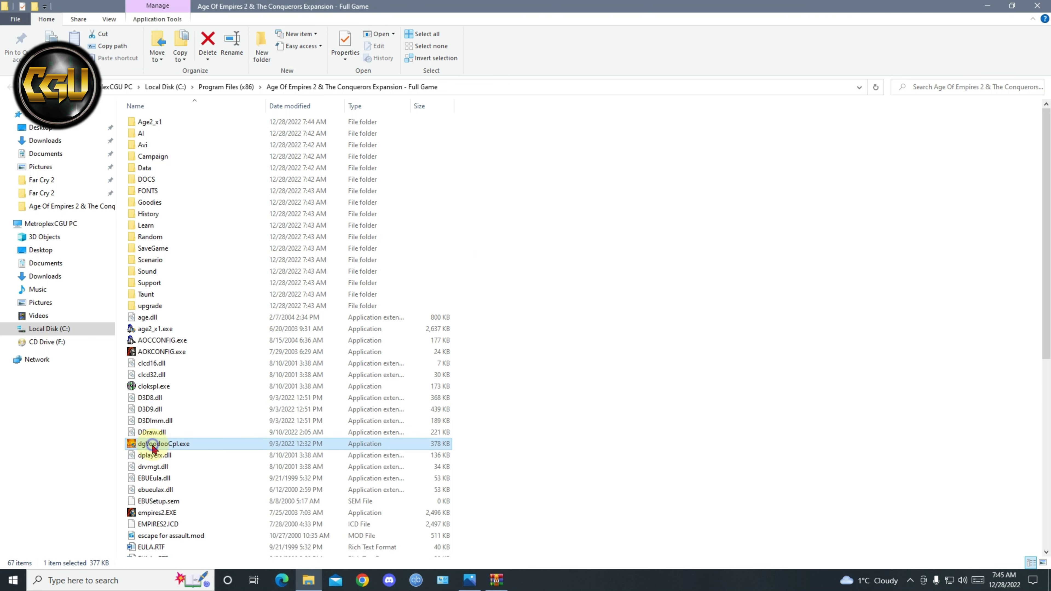
{"action": "right_click", "coordinate": [154, 445]}
{"action": "left_click", "coordinate": [176, 437]}
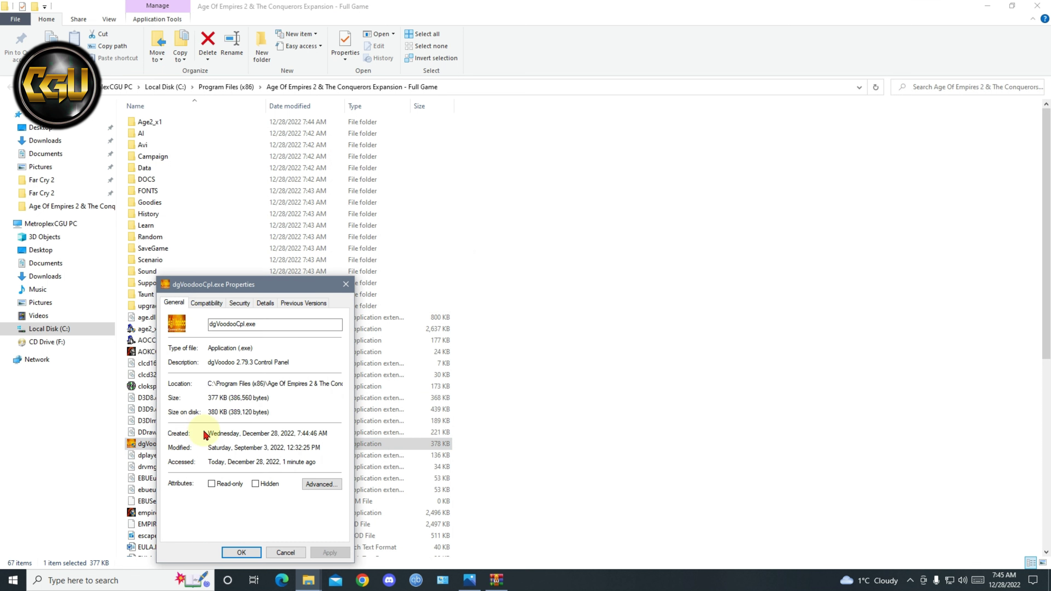
{"action": "left_click", "coordinate": [207, 303]}
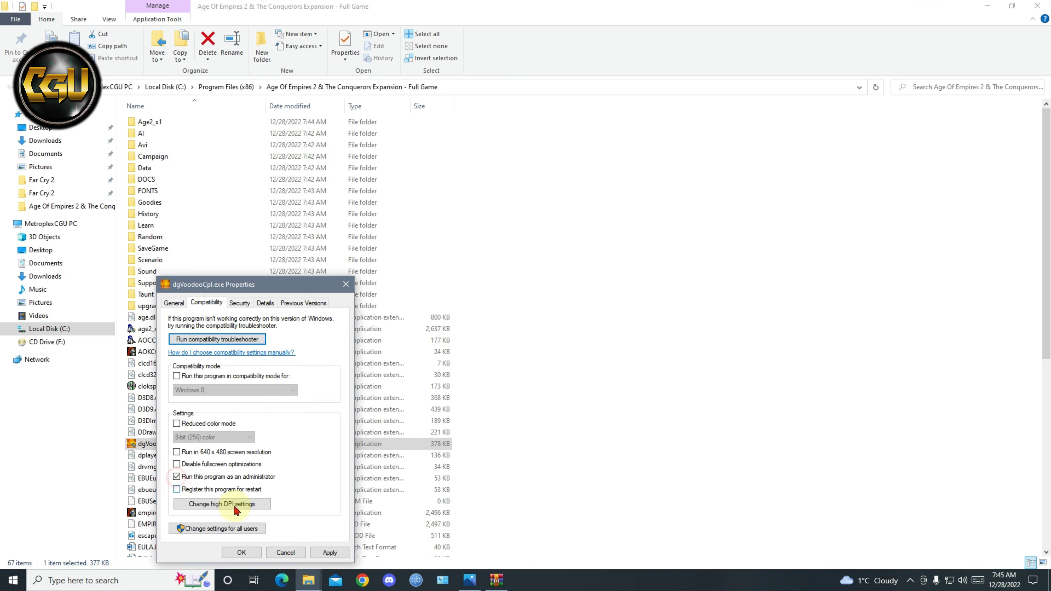
{"action": "left_click", "coordinate": [242, 552]}
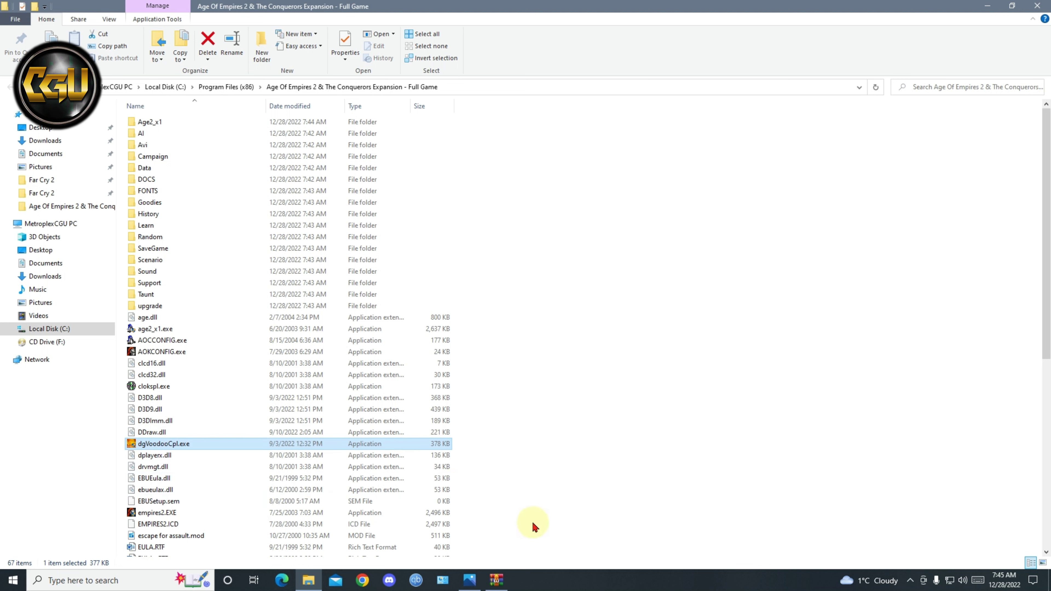
{"action": "left_click", "coordinate": [502, 580]}
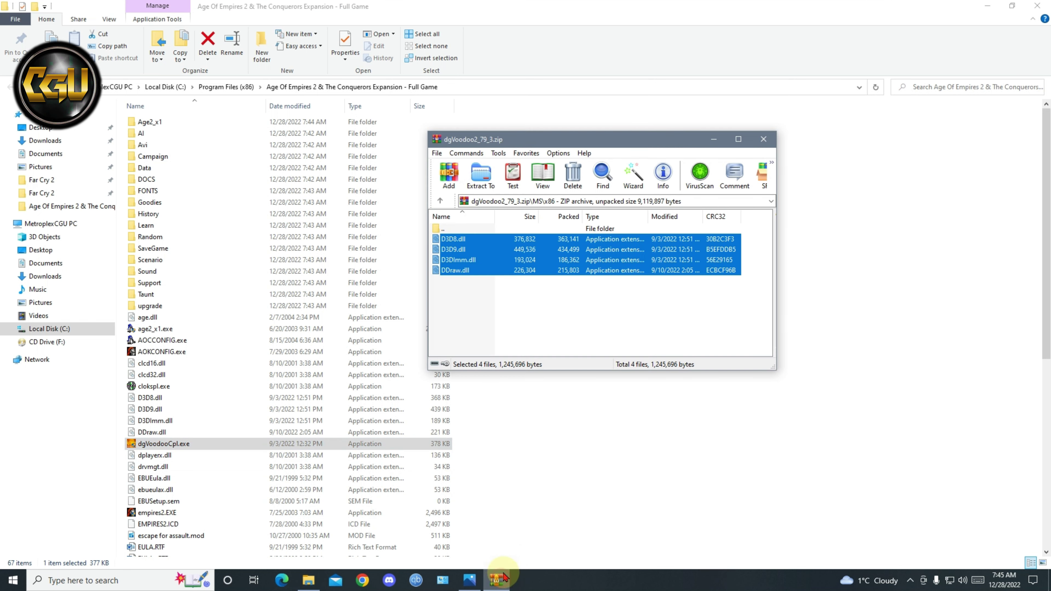
{"action": "left_click", "coordinate": [764, 141]}
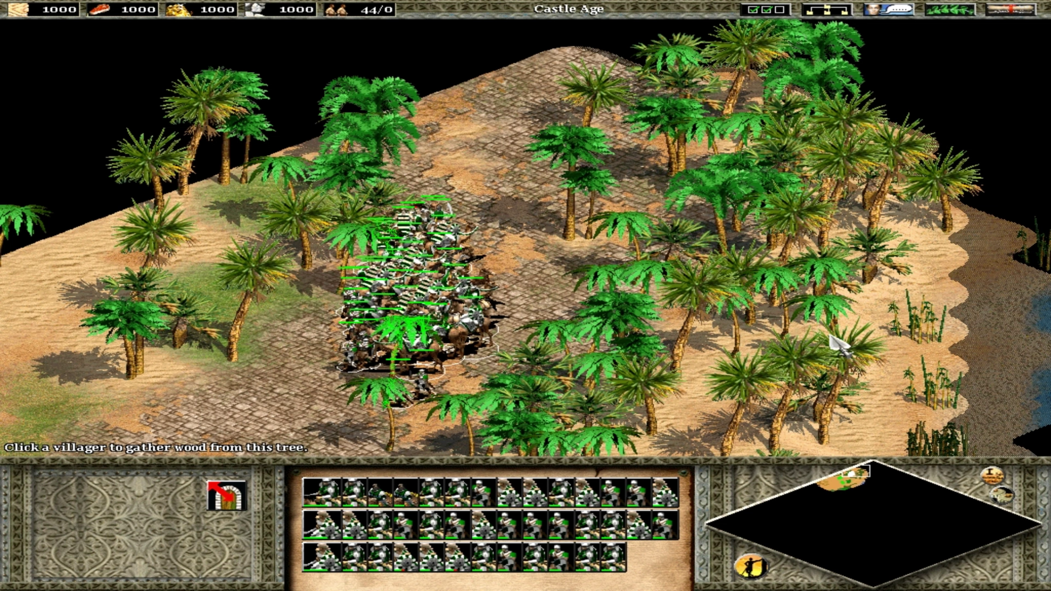
March the selected army southwest to the siege weapon beside the paved road and back east toward the grass clearing
{"action": "mouse_move", "coordinate": [8, 434]}
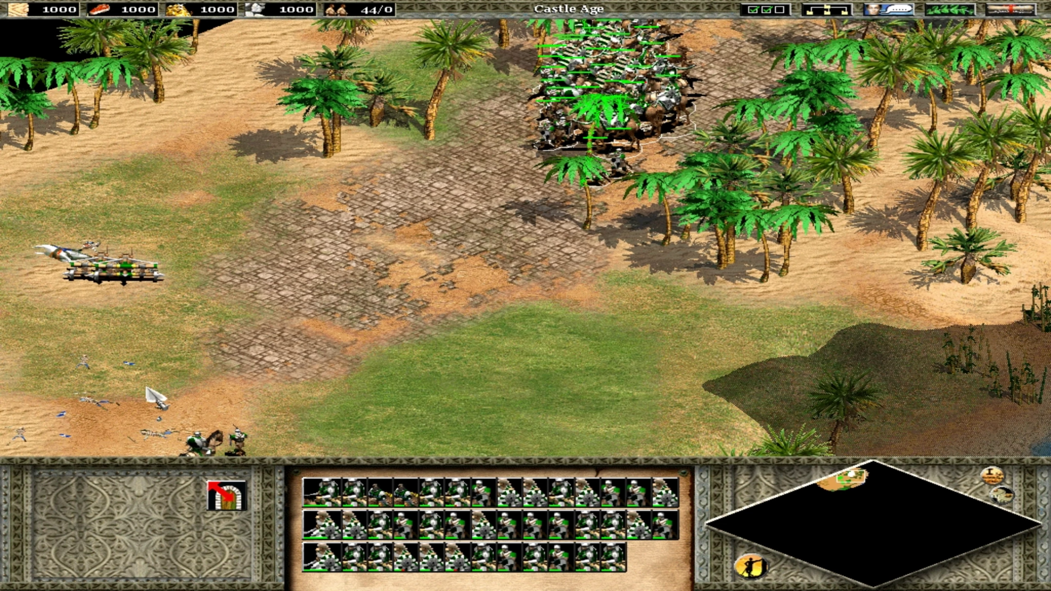
{"action": "key", "text": "Down"}
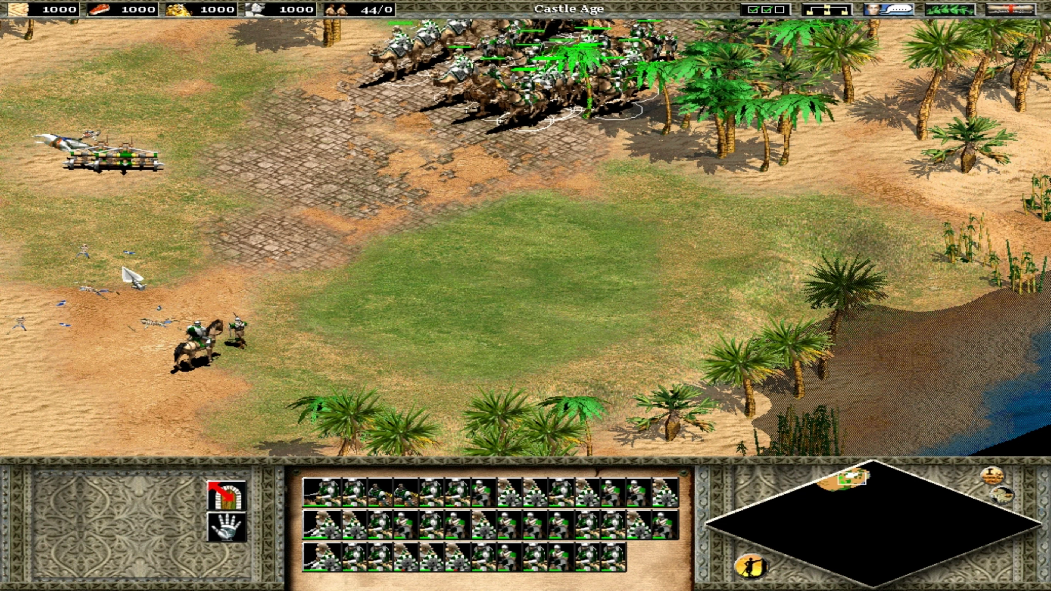
{"action": "key", "text": "Left"}
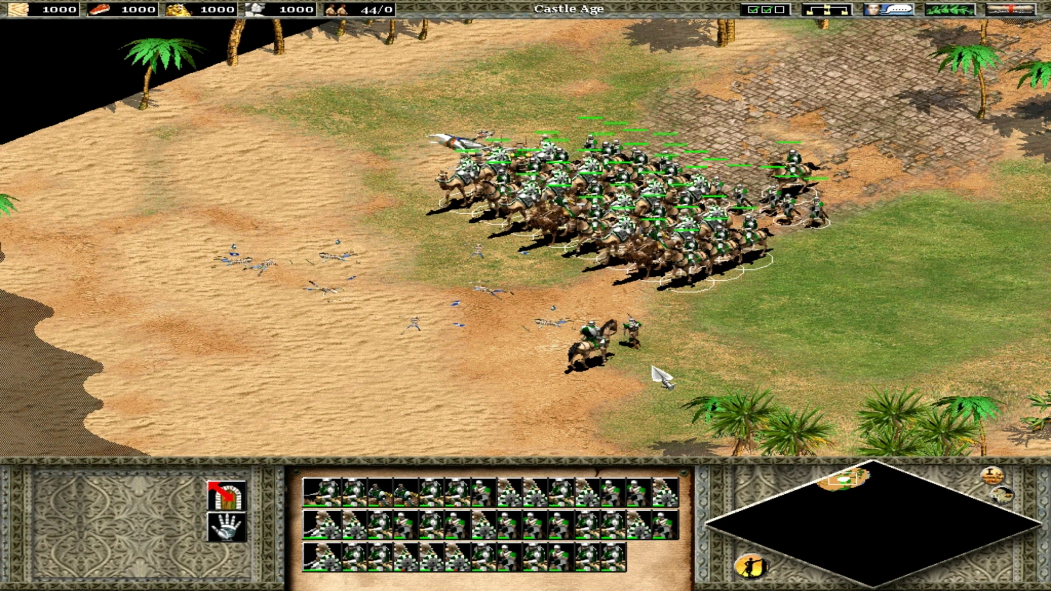
{"action": "mouse_move", "coordinate": [135, 2]}
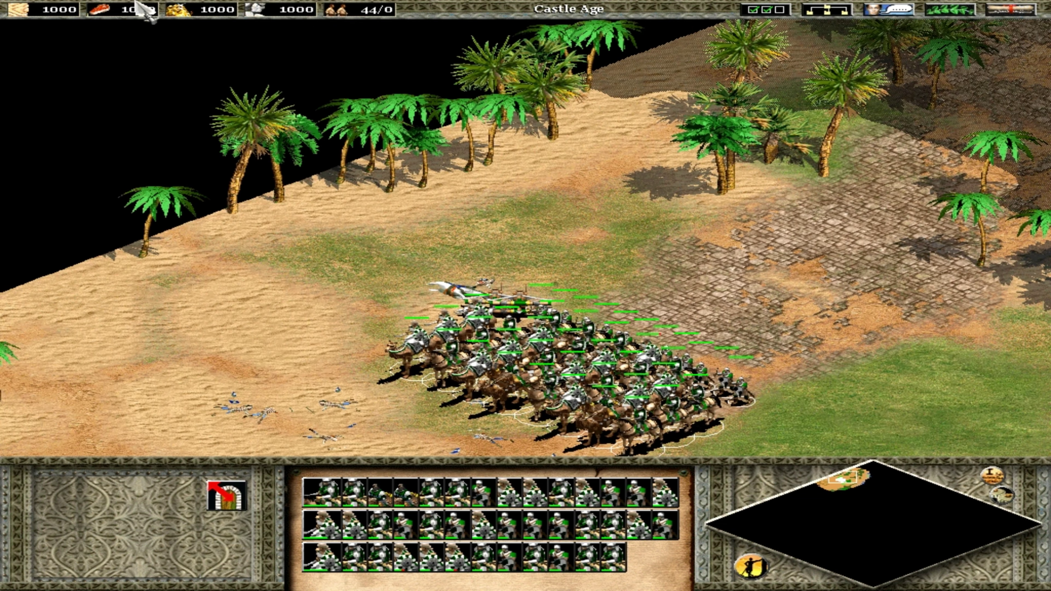
{"action": "mouse_move", "coordinate": [1049, 332]}
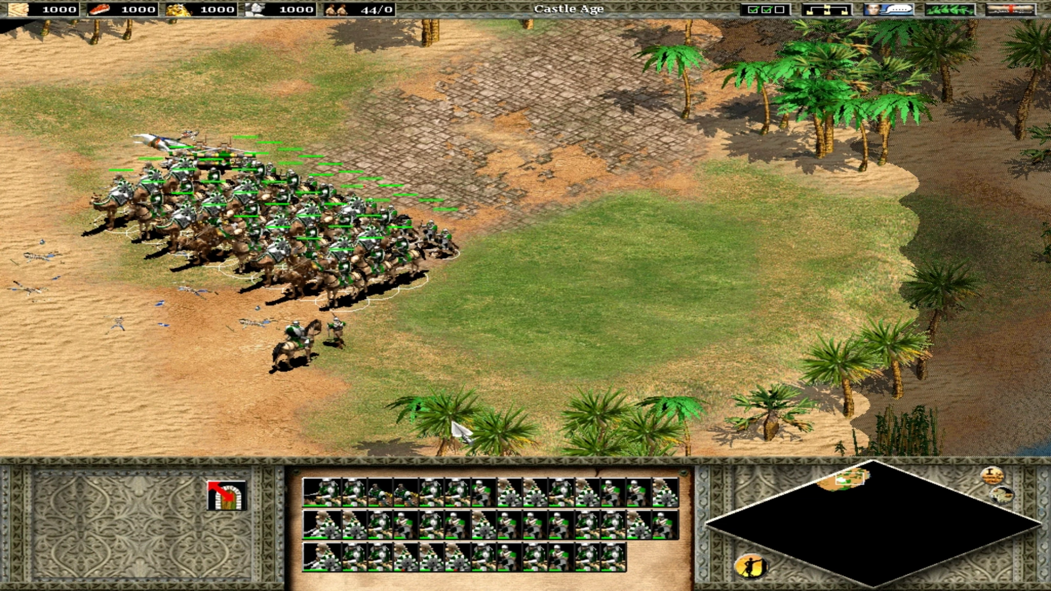
{"action": "right_click", "coordinate": [602, 248]}
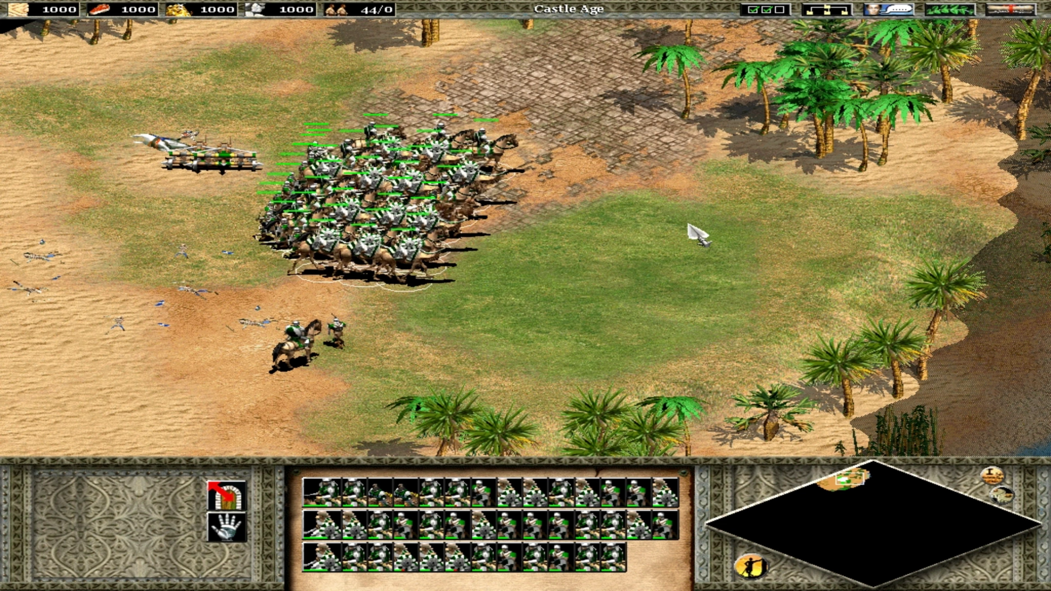
Send the army north along the paved road into the palm grove
{"action": "mouse_move", "coordinate": [1049, 224]}
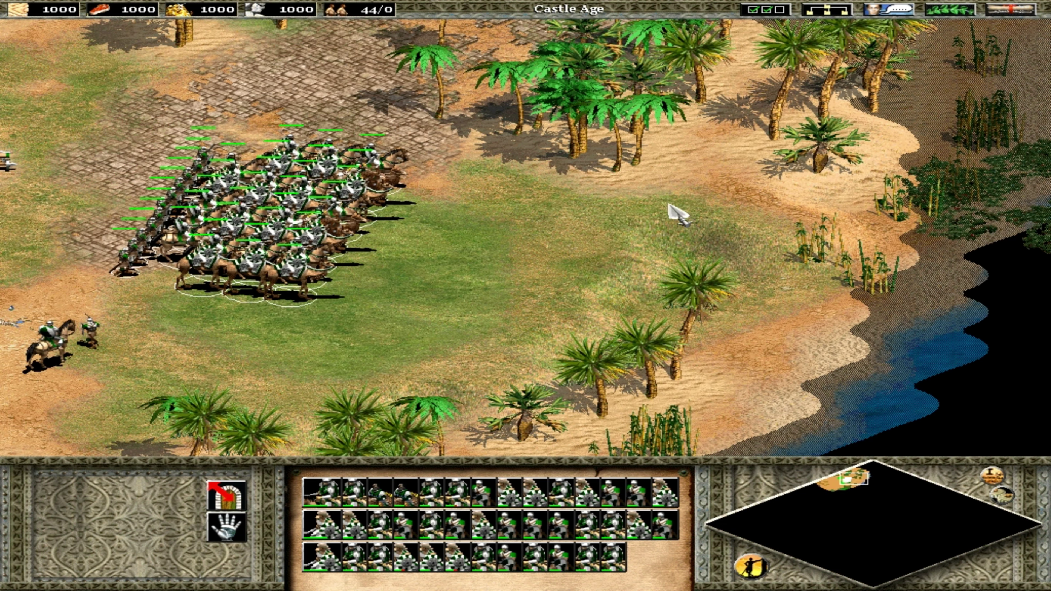
{"action": "key", "text": "Up"}
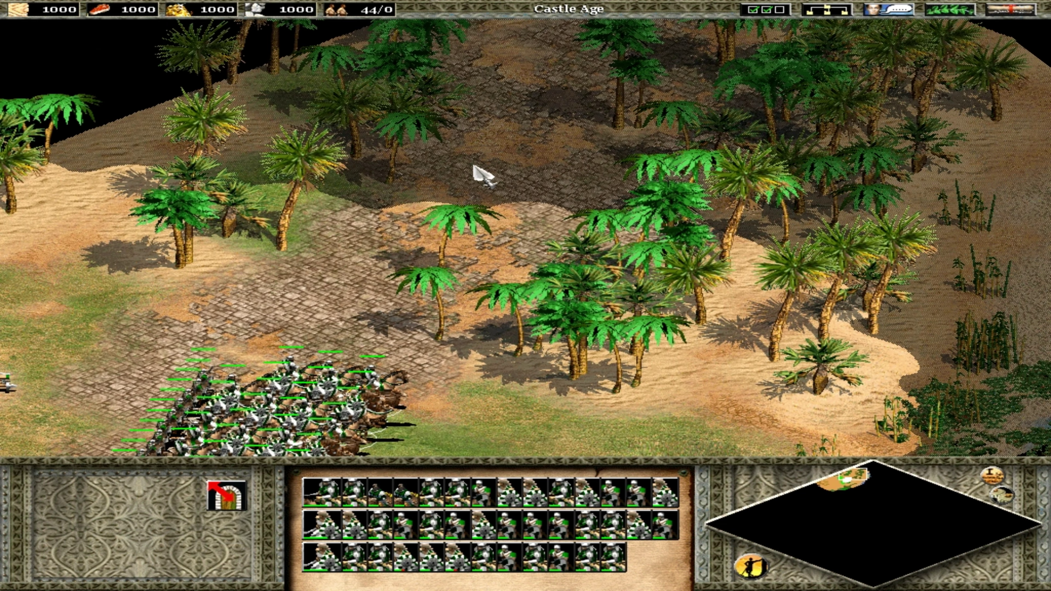
{"action": "right_click", "coordinate": [474, 167]}
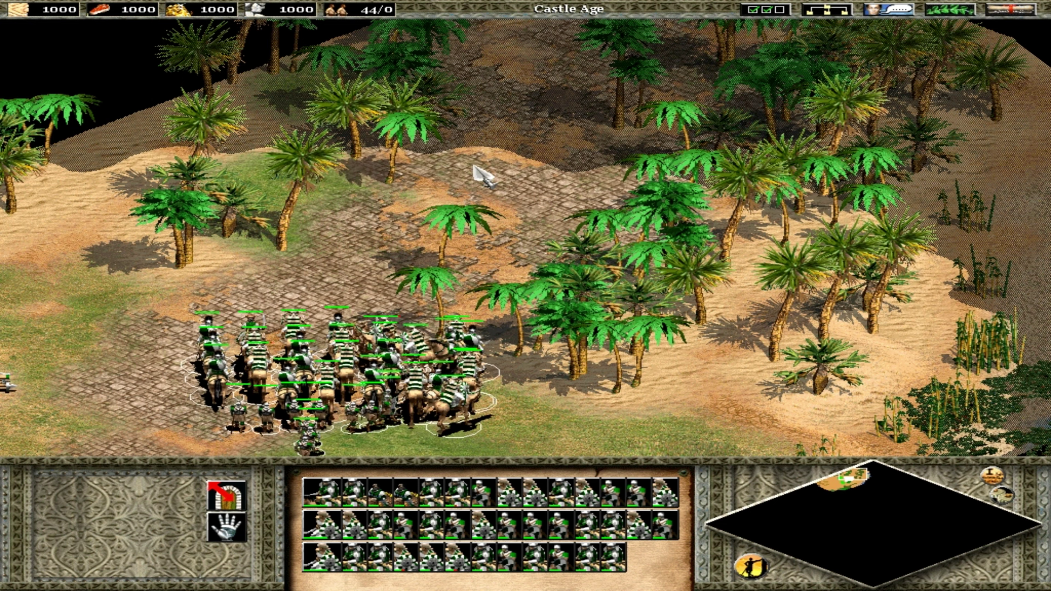
{"action": "mouse_move", "coordinate": [700, 4]}
{"action": "right_click", "coordinate": [505, 146]}
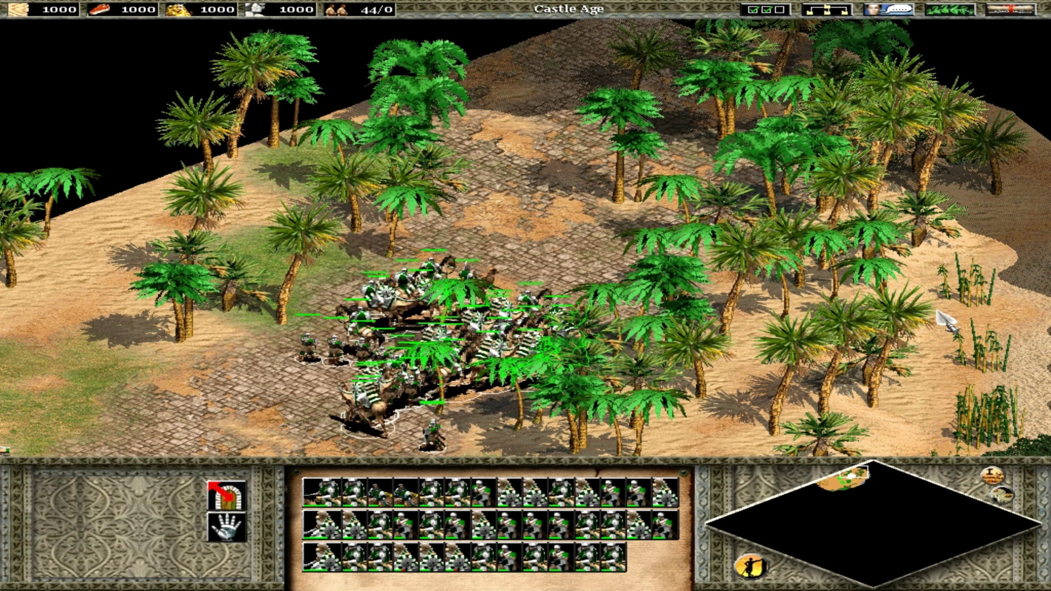
Move the army through the palms to the eastern lakeshore beside the reeds and lily pads
{"action": "key", "text": "Right"}
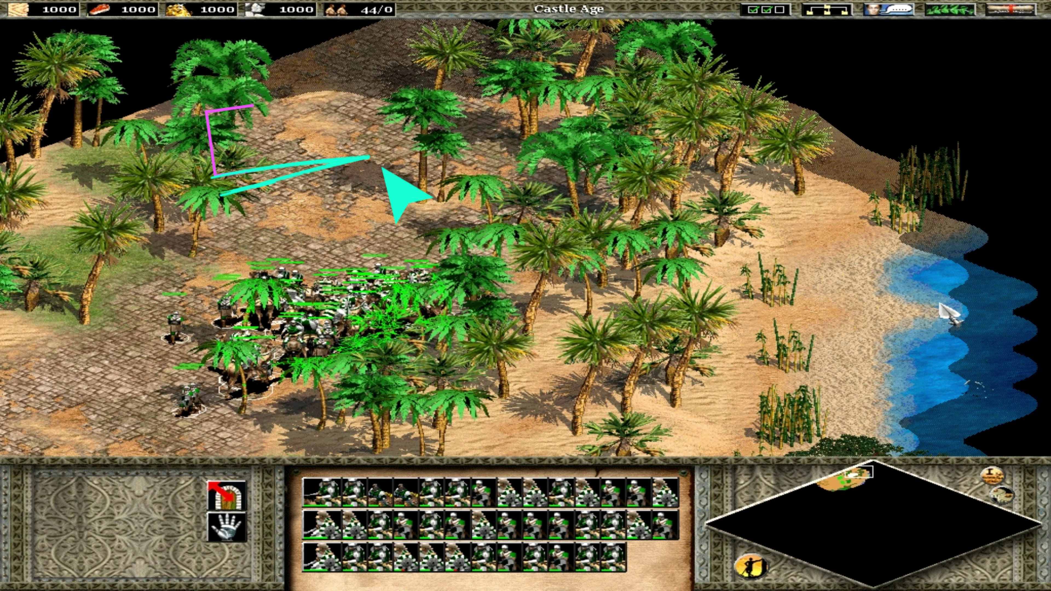
{"action": "right_click", "coordinate": [940, 300]}
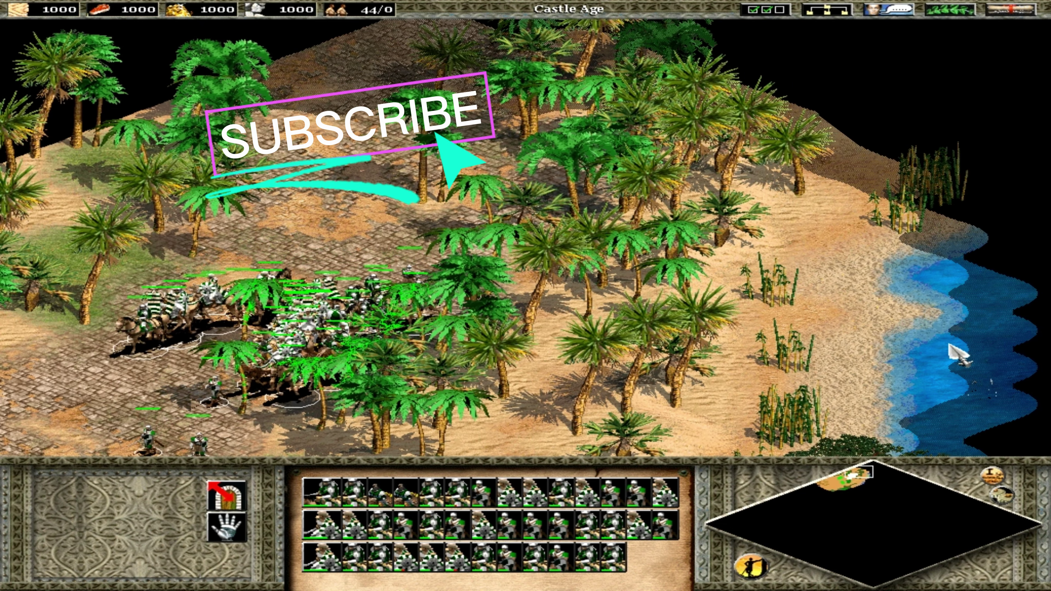
{"action": "key", "text": "Down"}
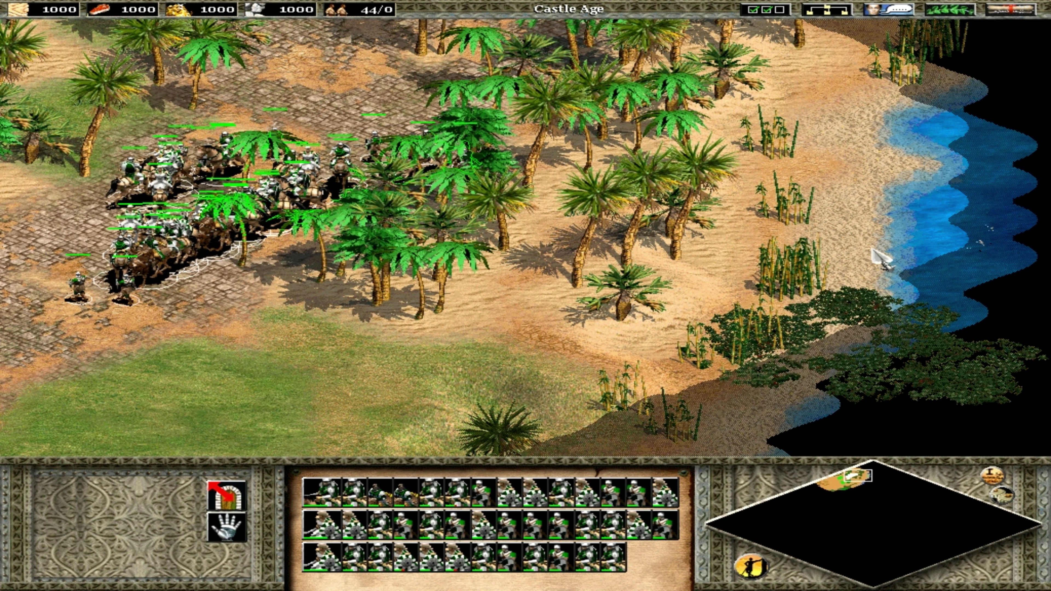
{"action": "mouse_move", "coordinate": [1043, 247]}
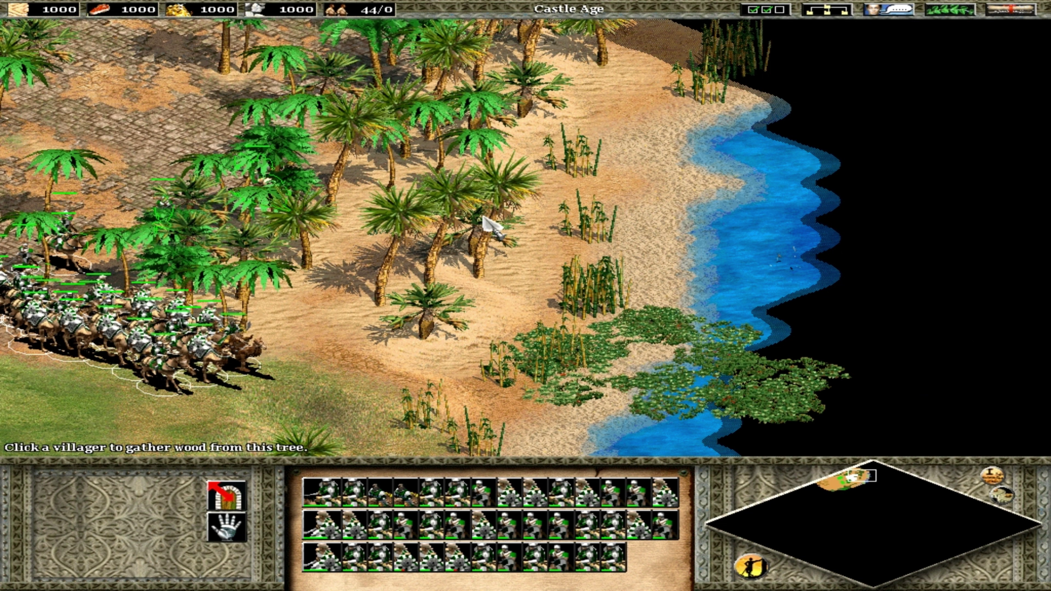
{"action": "right_click", "coordinate": [782, 245]}
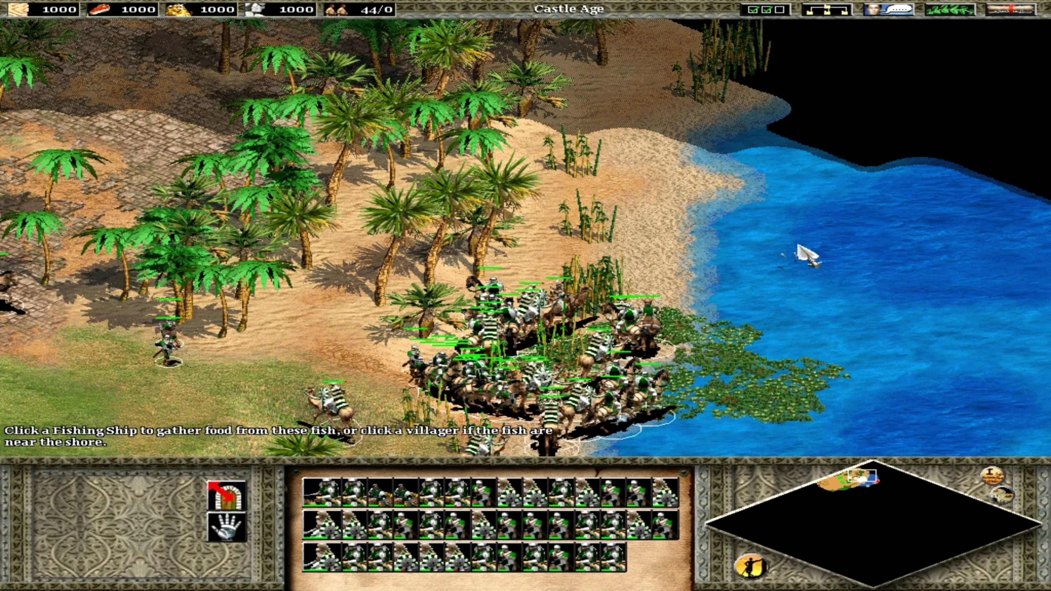
{"action": "right_click", "coordinate": [787, 273]}
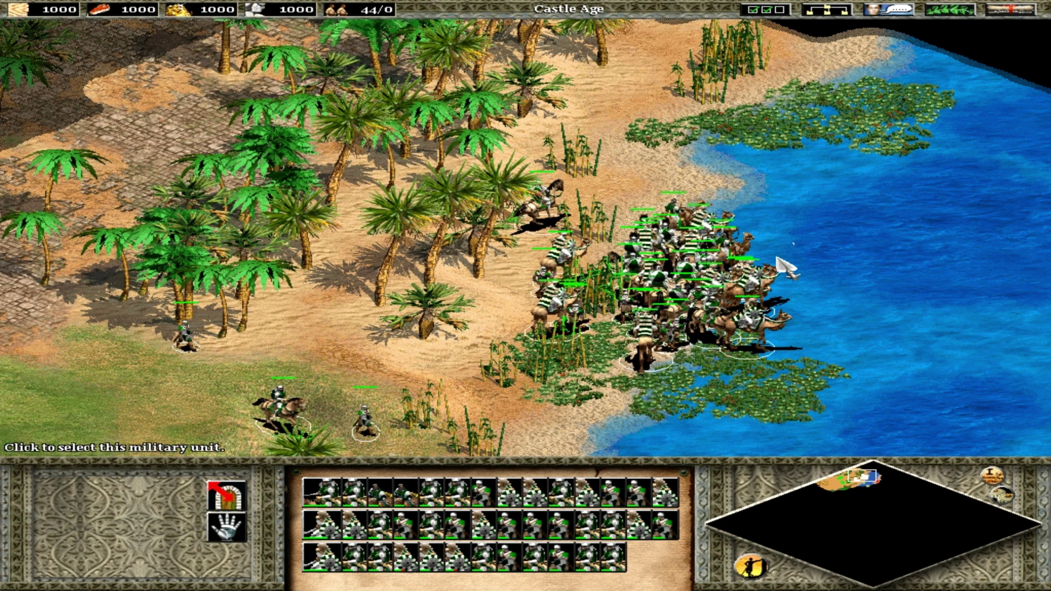
{"action": "right_click", "coordinate": [786, 267]}
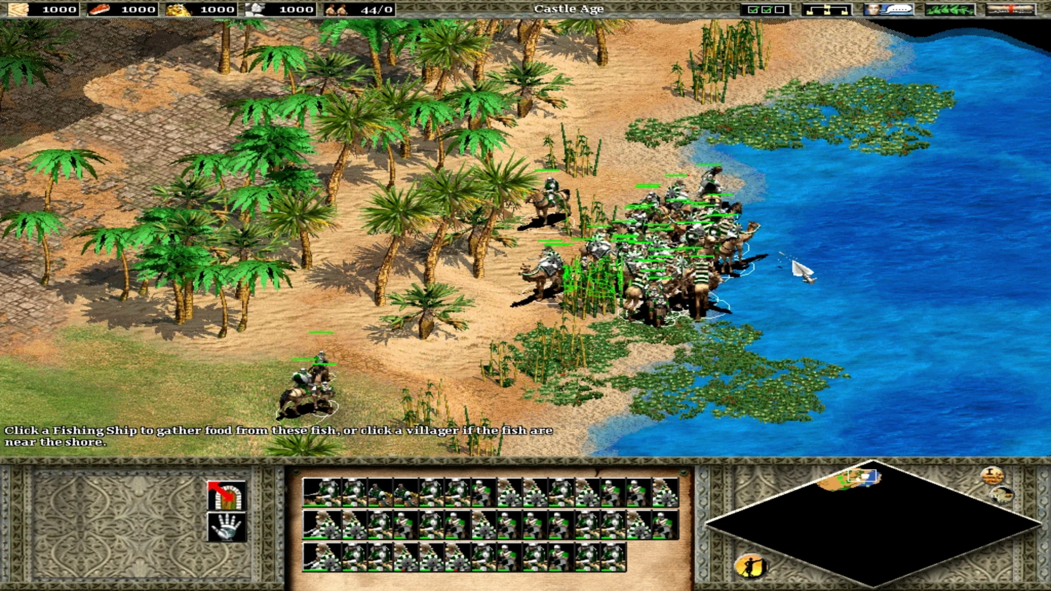
Survey the lake, shoreline, palm grove and paved road around the army
{"action": "key", "text": "Up"}
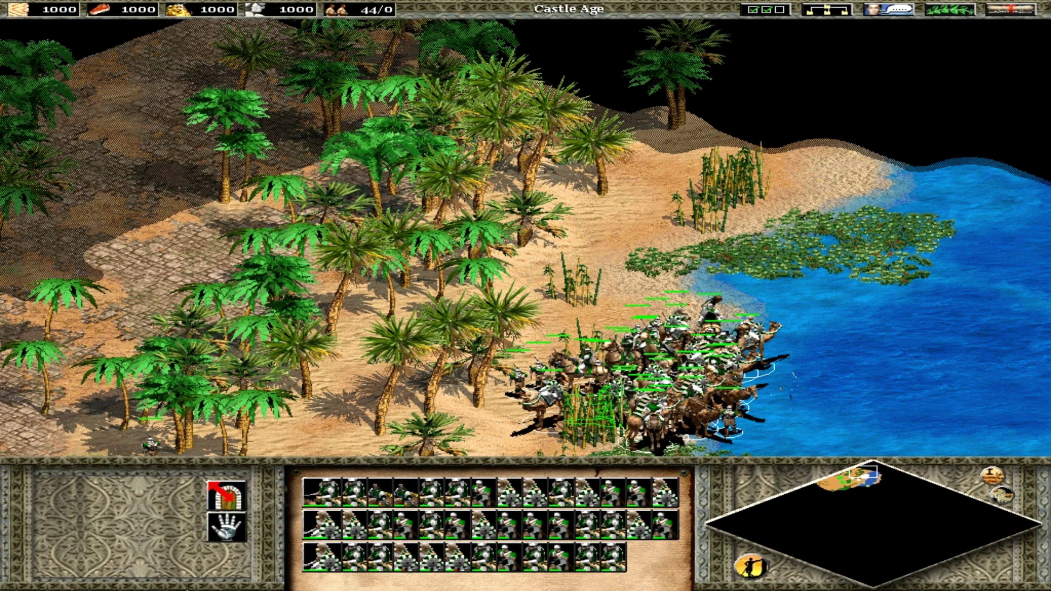
{"action": "key", "text": "Down"}
{"action": "key", "text": "Right"}
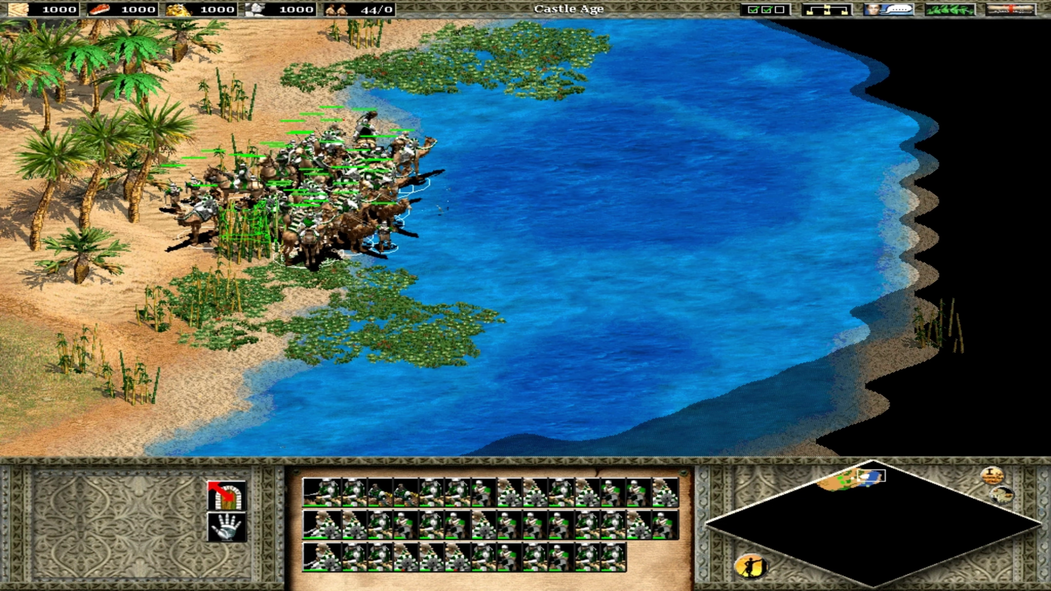
{"action": "key", "text": "Down"}
{"action": "key", "text": "Left"}
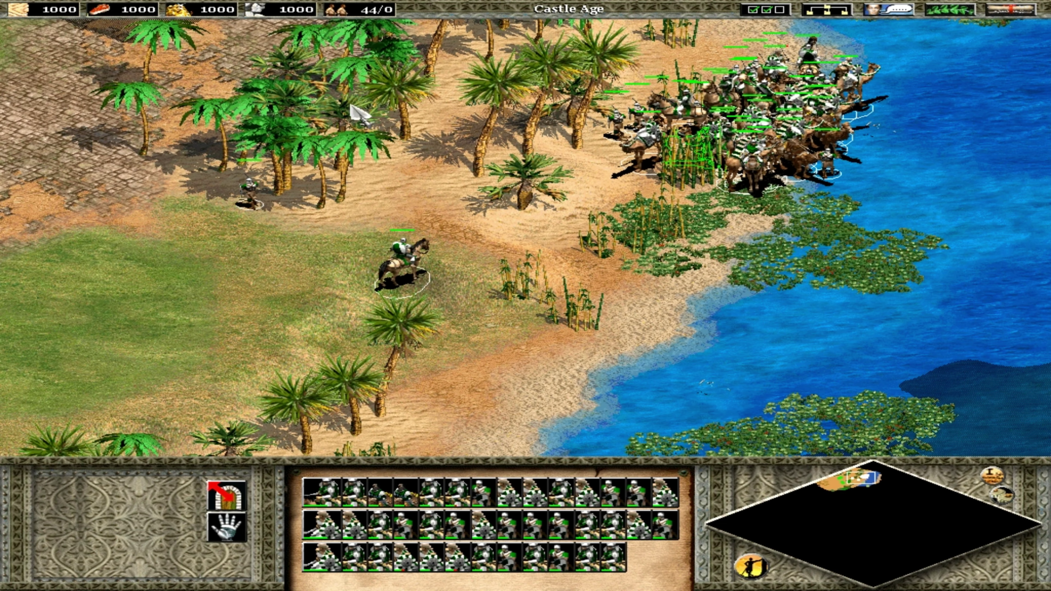
{"action": "key", "text": "Up"}
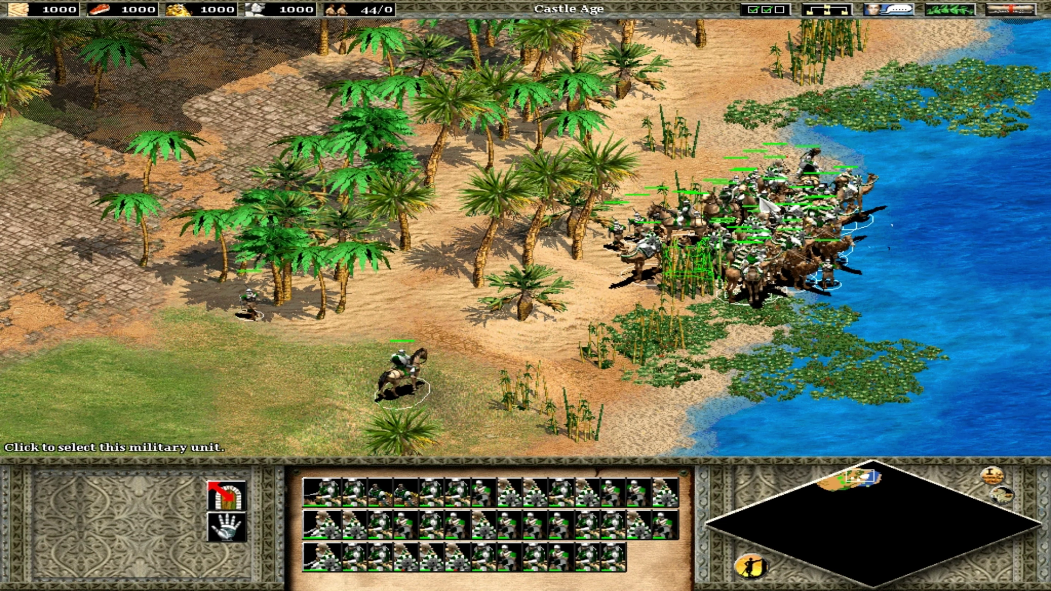
{"action": "key", "text": "Up"}
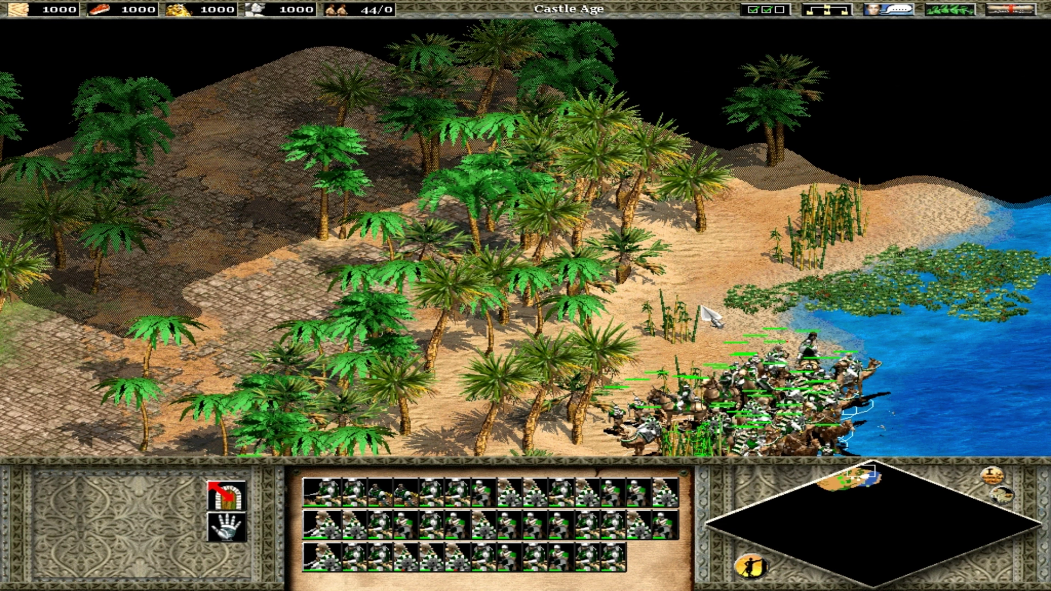
{"action": "key", "text": "Down"}
{"action": "key", "text": "Left"}
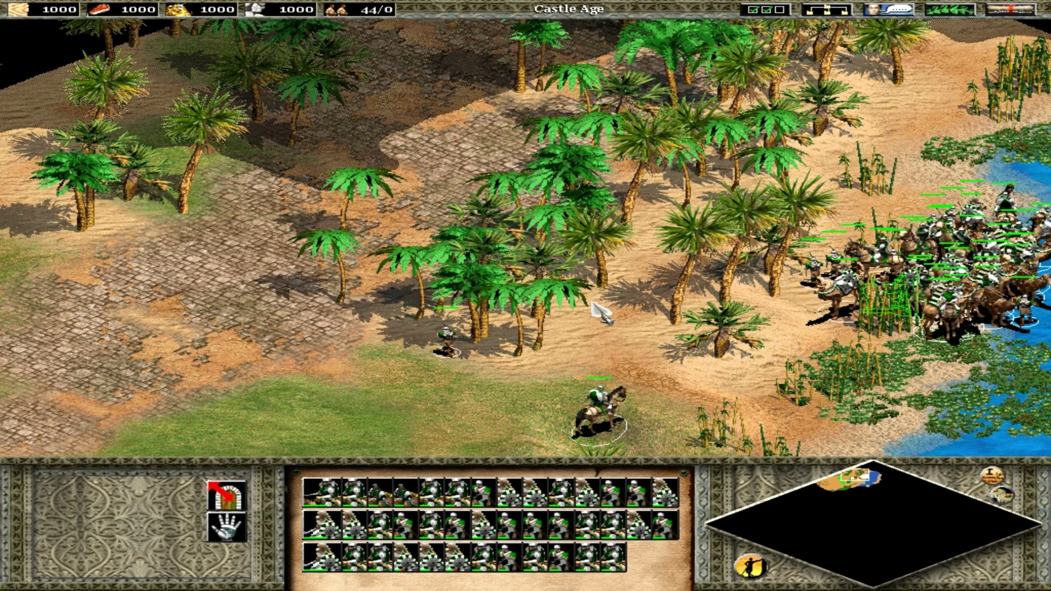
March the selected army from the lakeshore west onto the grass clearing and on to the near edge of the paved road
{"action": "right_click", "coordinate": [372, 416]}
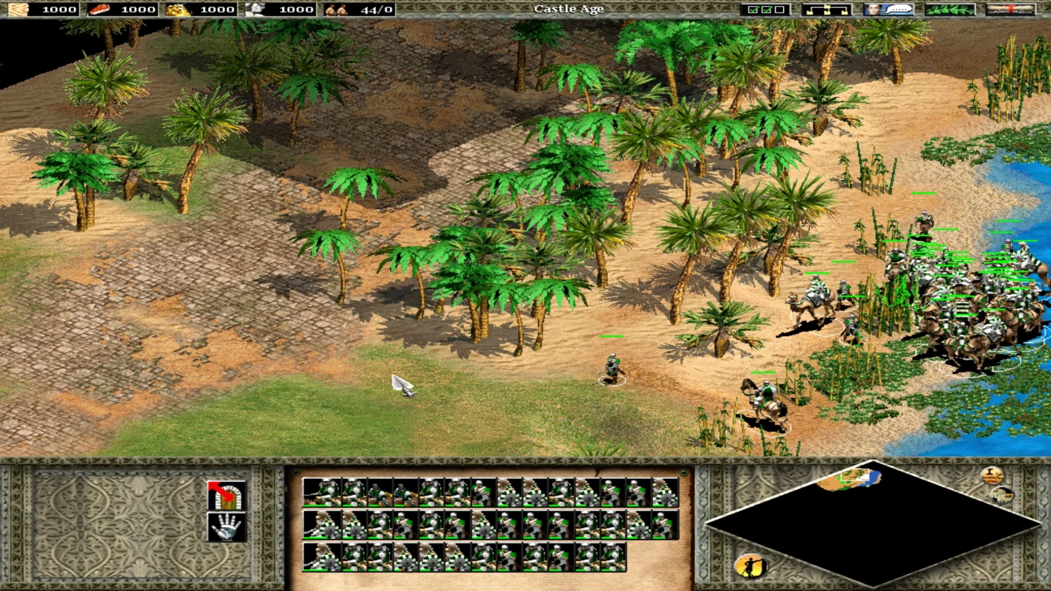
{"action": "key", "text": "Down"}
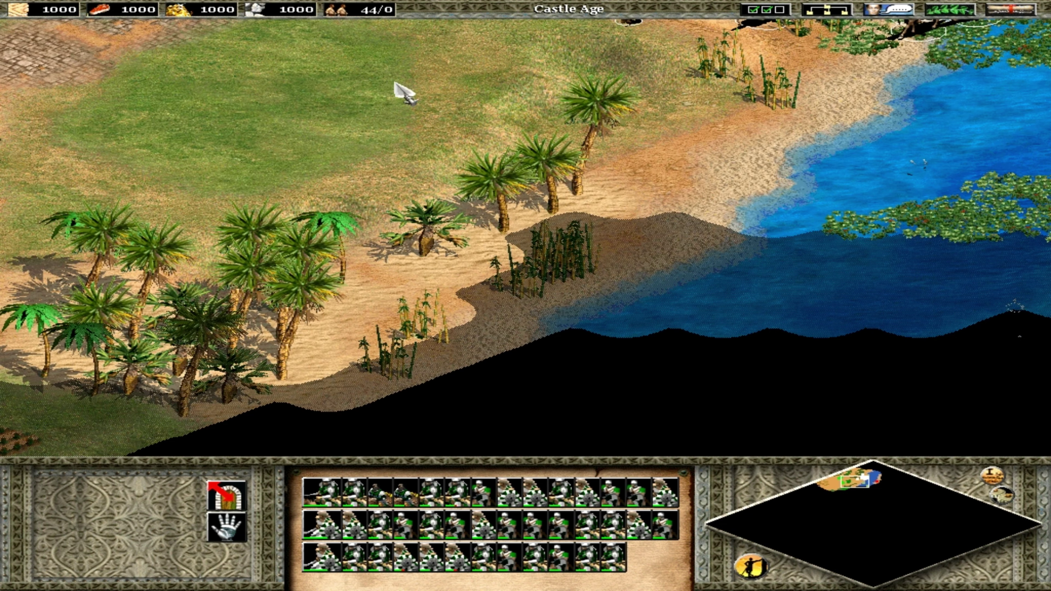
{"action": "mouse_move", "coordinate": [432, 2]}
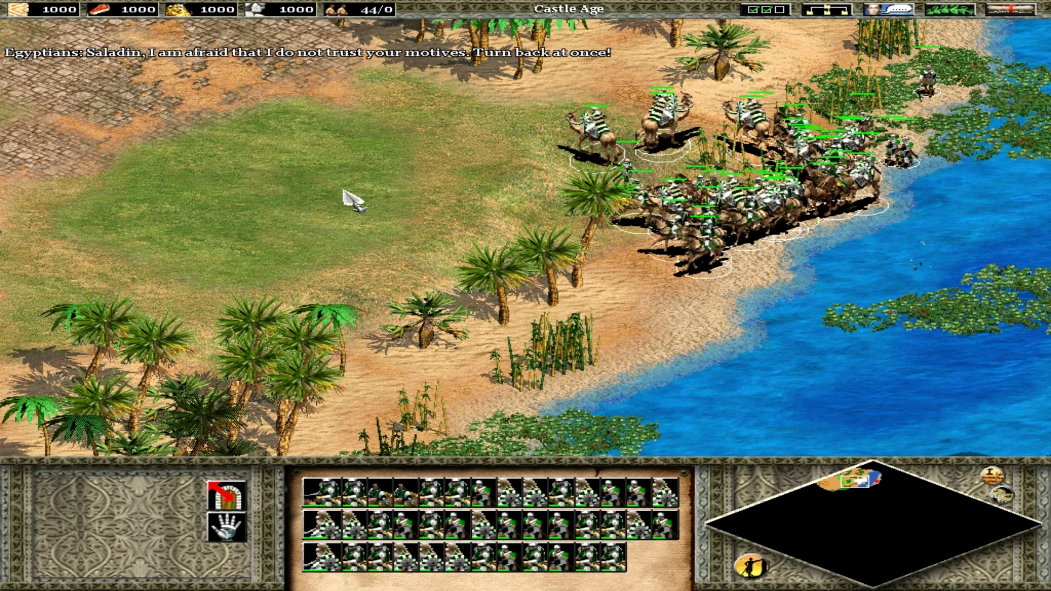
{"action": "mouse_move", "coordinate": [392, 2]}
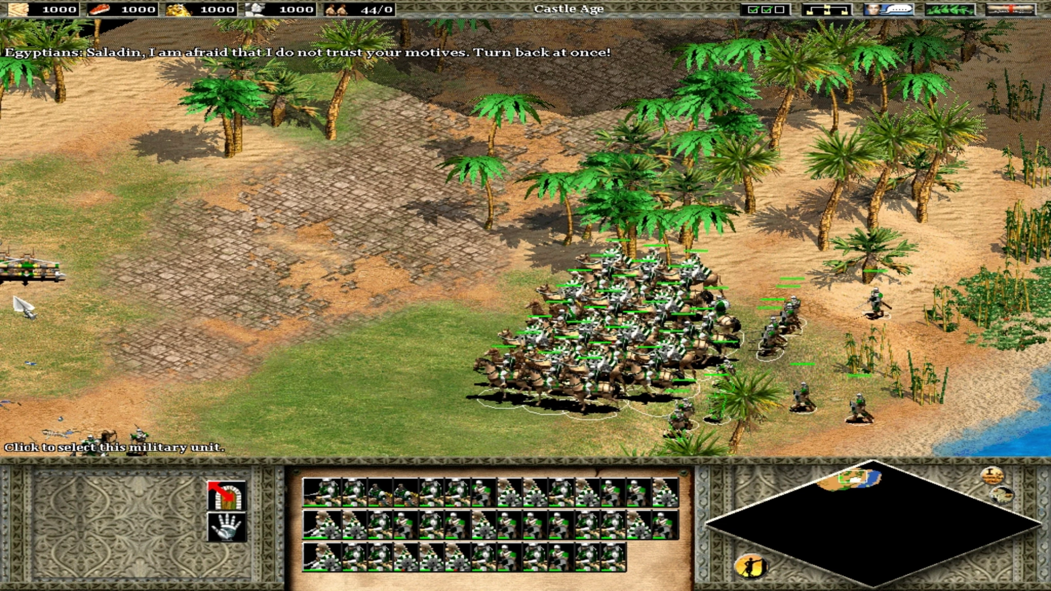
{"action": "mouse_move", "coordinate": [0, 302]}
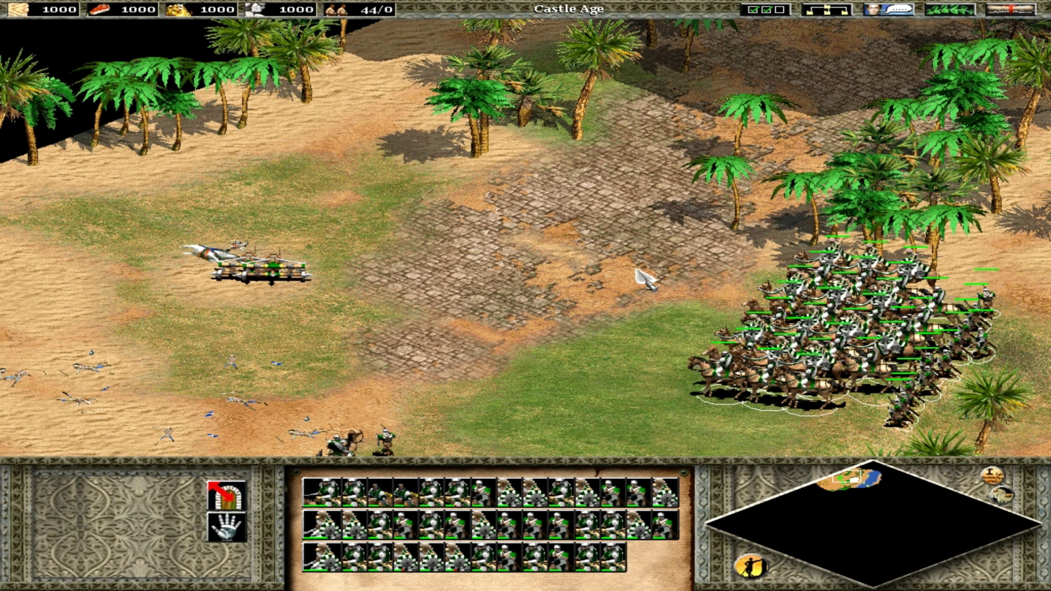
{"action": "mouse_move", "coordinate": [513, 590]}
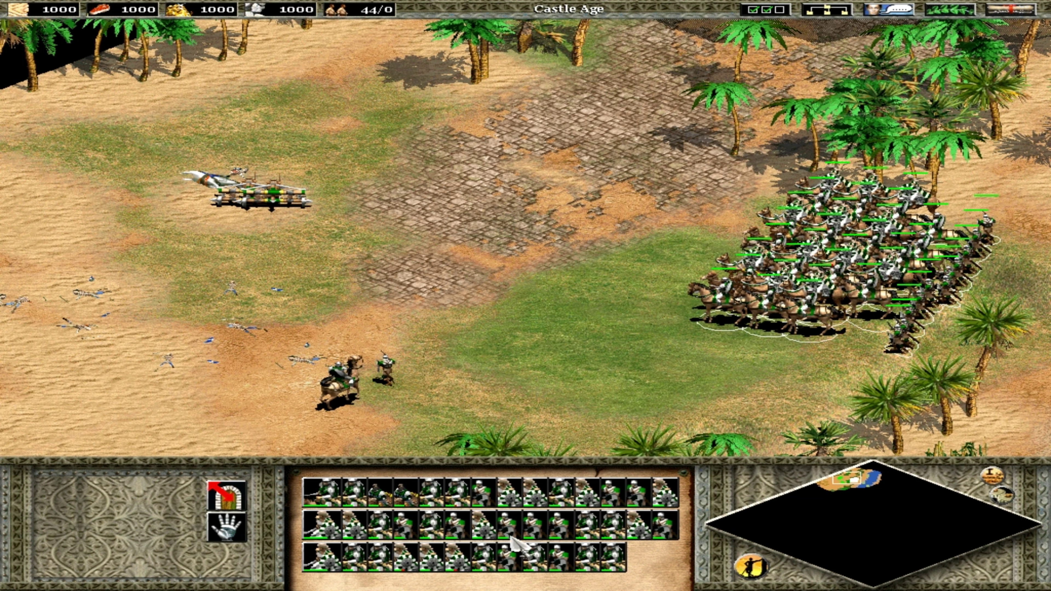
{"action": "right_click", "coordinate": [478, 252]}
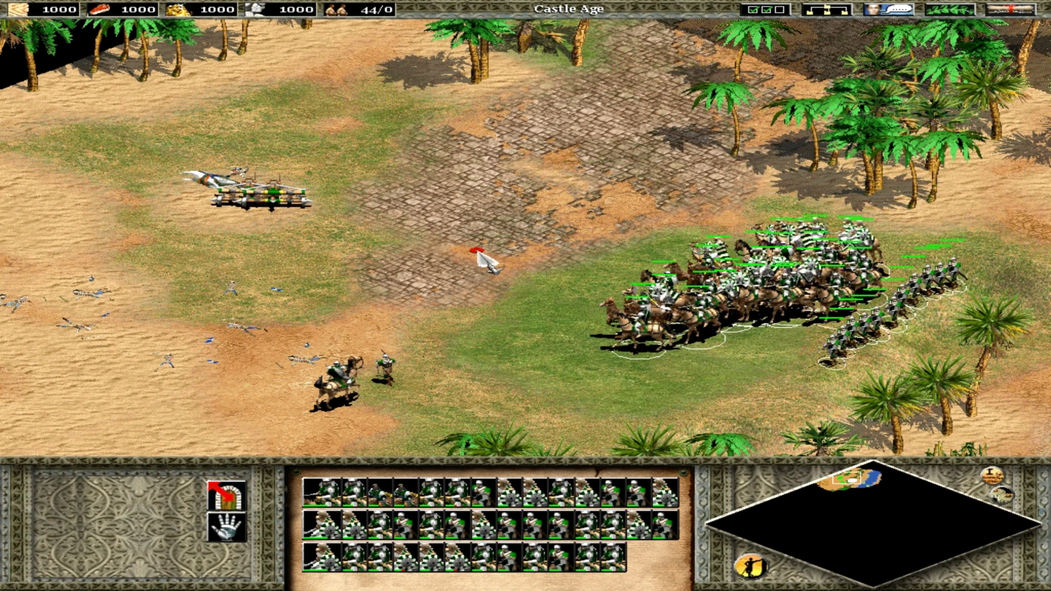